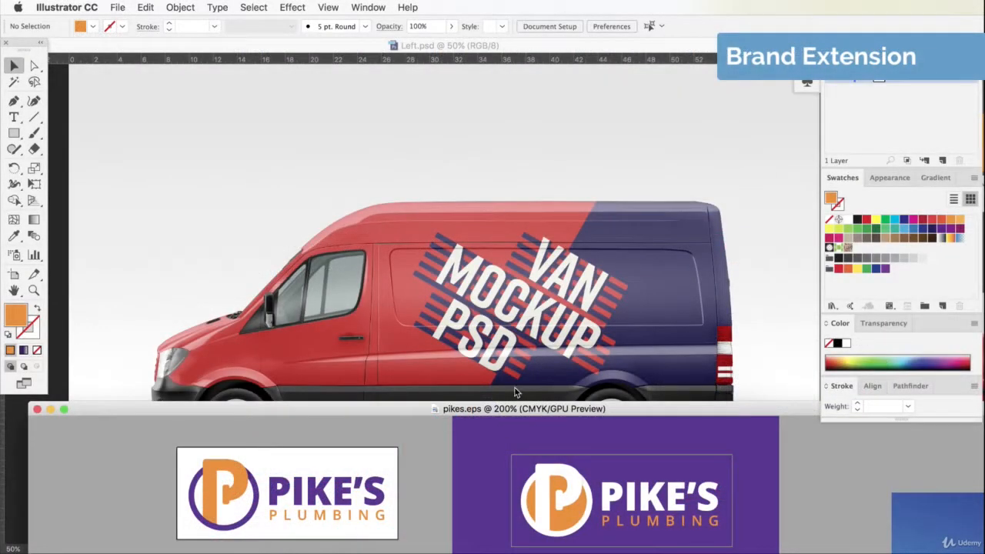
- Move the pikes.eps window slightly up over the mockup and select the large purple rectangle behind the reversed logo
{"action": "left_click", "coordinate": [508, 412]}
{"action": "left_click_drag", "start_coordinate": [508, 411], "coordinate": [501, 379]}
{"action": "left_click", "coordinate": [472, 440]}
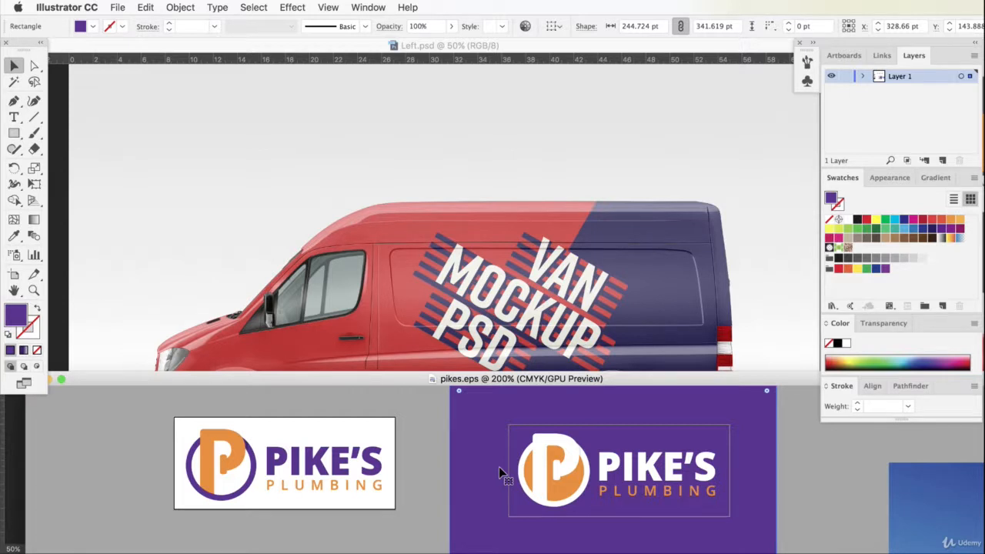
- Switch to Photoshop and open the smart object of the "Your design here" layer in Left.psd for editing, with its whole canvas in view
{"action": "left_click", "coordinate": [484, 348]}
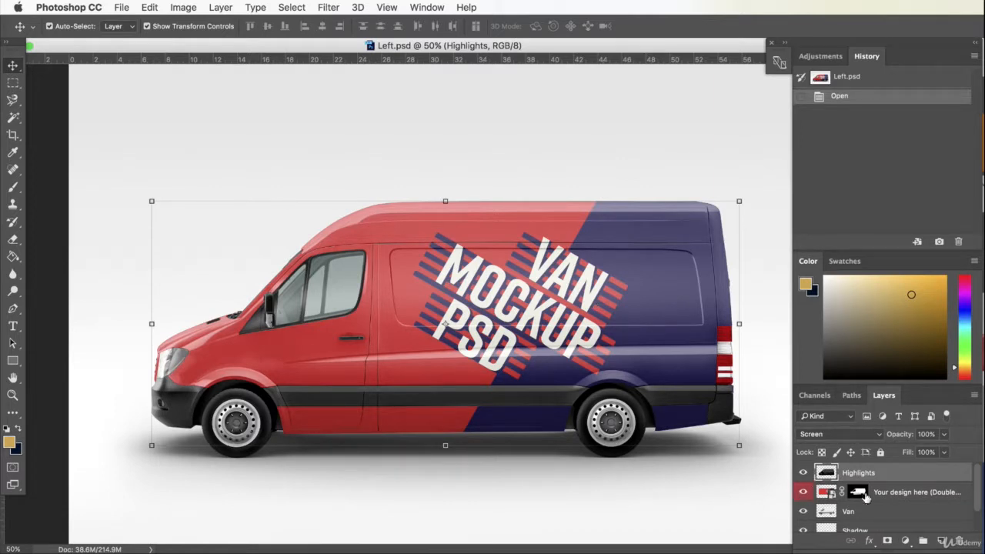
{"action": "left_click", "coordinate": [897, 499]}
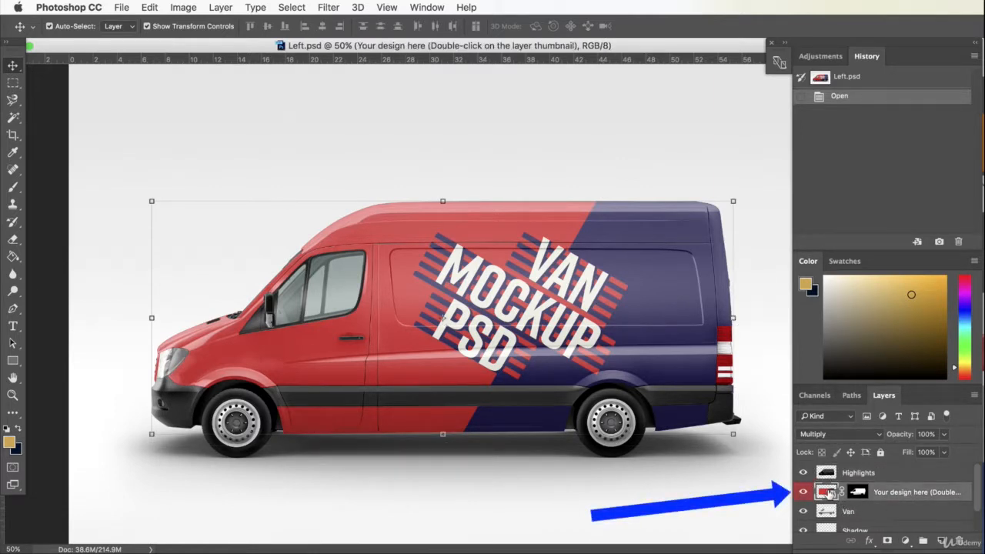
{"action": "double_click", "coordinate": [826, 494]}
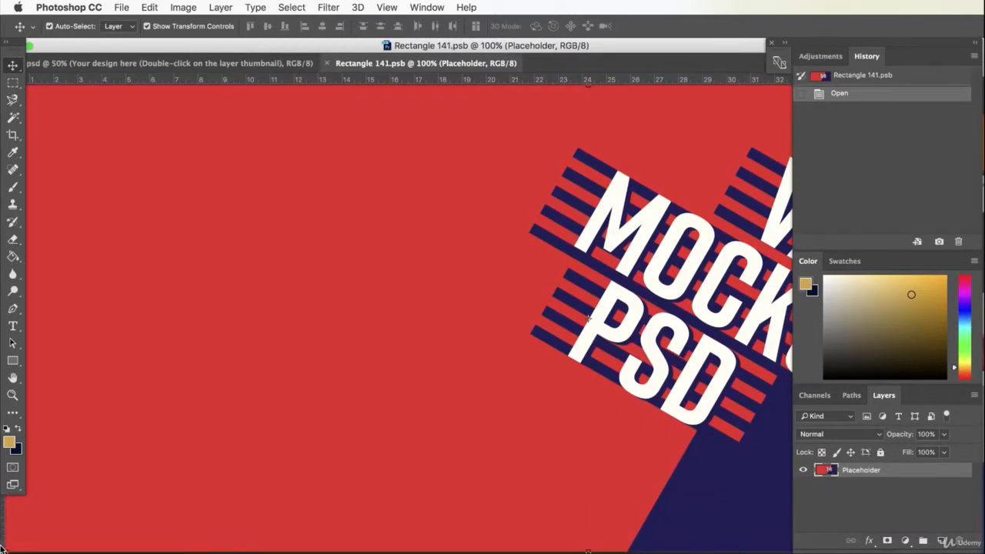
{"action": "key", "text": "super+minus"}
{"action": "key", "text": "super+minus"}
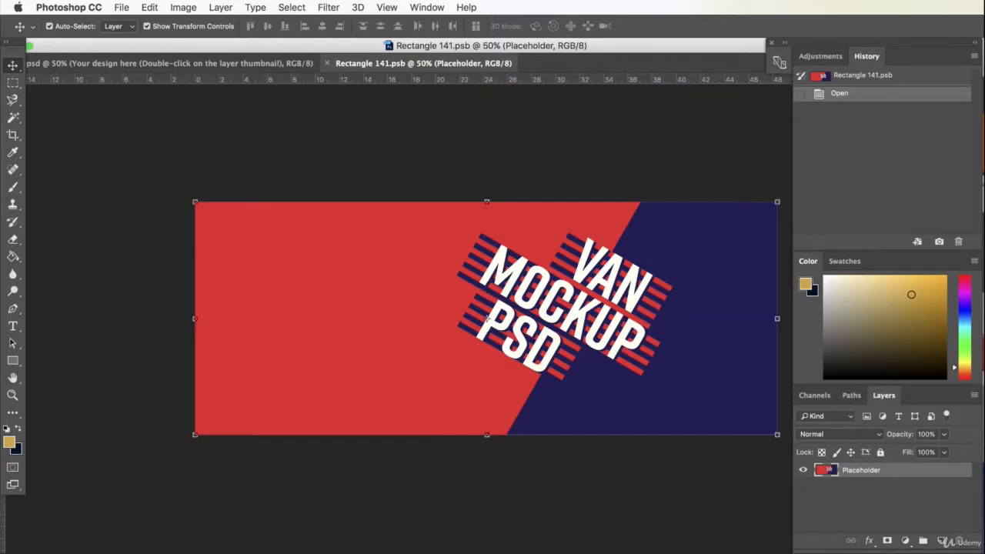
{"action": "left_click", "coordinate": [372, 157]}
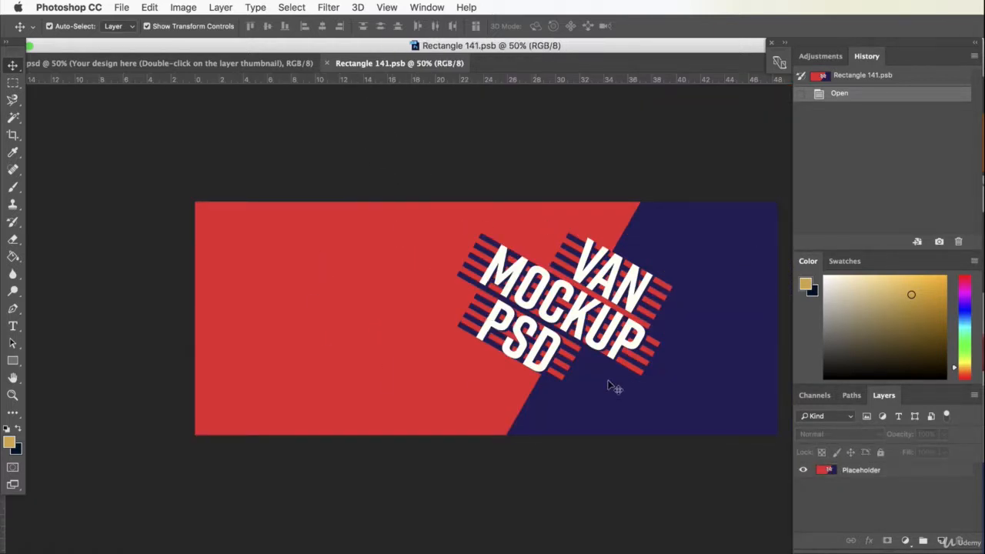
{"action": "left_click", "coordinate": [398, 365]}
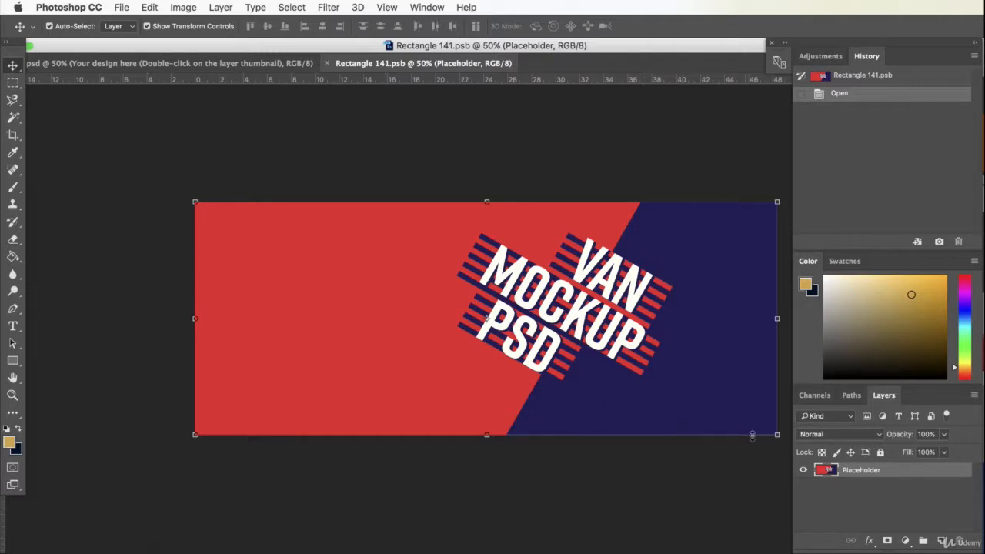
- Bring the purple rectangle from pikes.eps in Illustrator into Rectangle 141.psb in Photoshop
{"action": "key", "text": "super+Tab"}
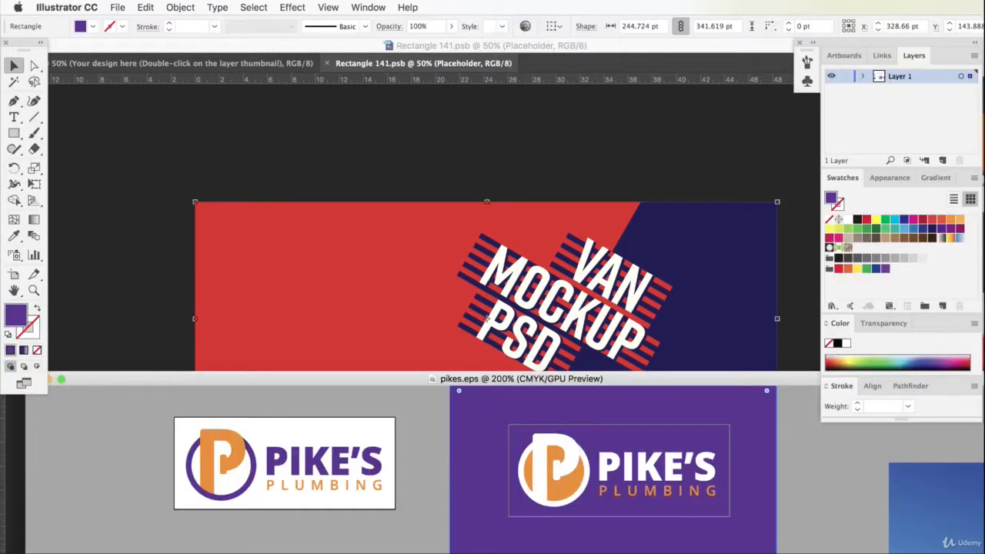
{"action": "left_click", "coordinate": [440, 483]}
{"action": "left_click_drag", "start_coordinate": [410, 242], "coordinate": [347, 268]}
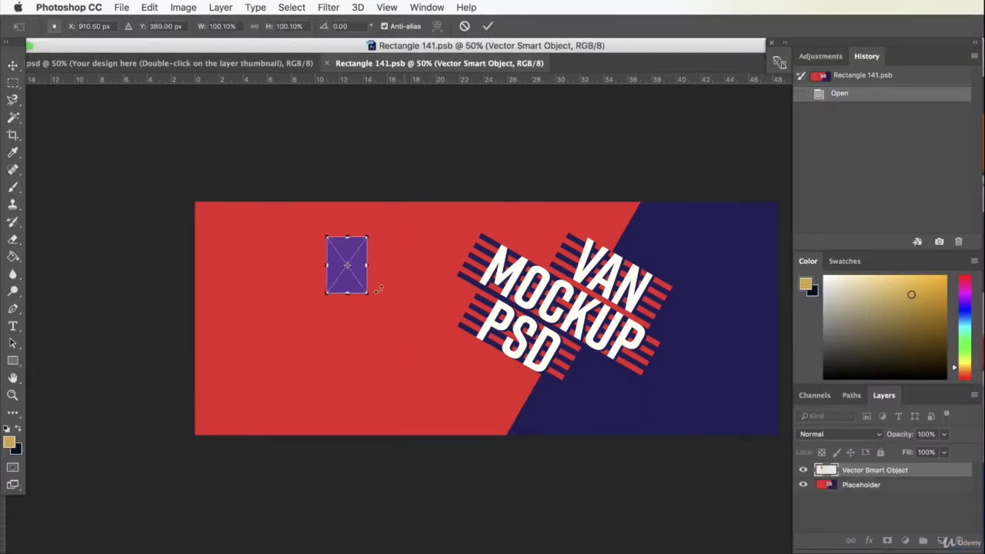
- Stretch the purple rectangle past all canvas edges so it covers the whole placeholder design, and commit the transform
{"action": "left_click_drag", "start_coordinate": [370, 238], "coordinate": [471, 193]}
{"action": "left_click_drag", "start_coordinate": [397, 243], "coordinate": [209, 225]}
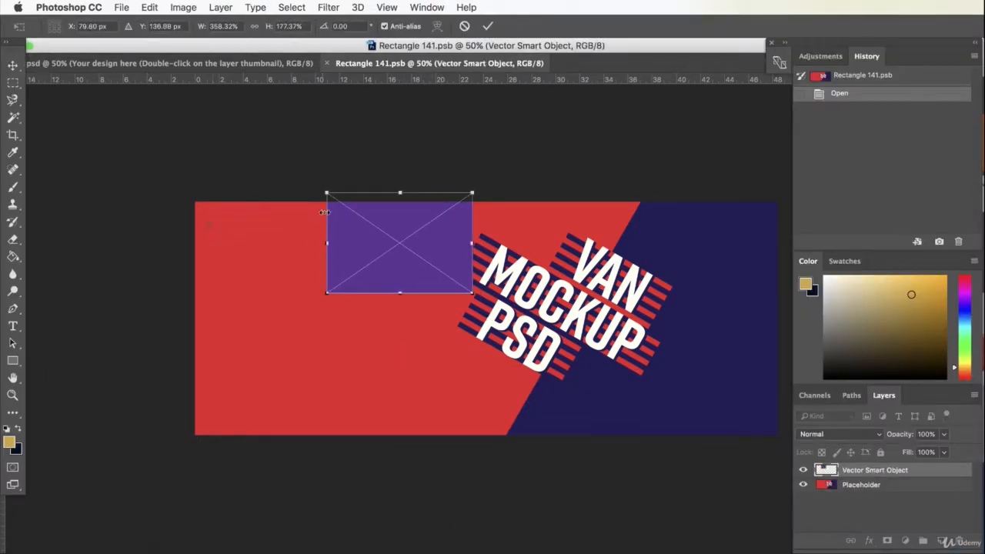
{"action": "left_click_drag", "start_coordinate": [361, 217], "coordinate": [211, 212]}
{"action": "left_click_drag", "start_coordinate": [342, 288], "coordinate": [783, 459]}
{"action": "left_click_drag", "start_coordinate": [198, 194], "coordinate": [180, 180]}
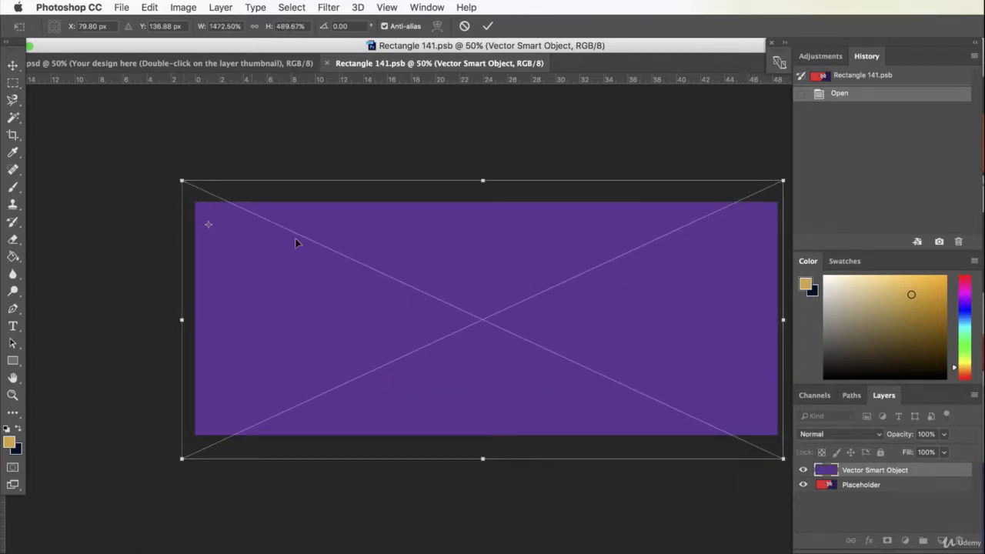
{"action": "key", "text": "Return"}
- Group the white and orange Pike's Plumbing logo in Illustrator, place it at the centre of Rectangle 141.psb, and save and close that document
{"action": "key", "text": "super+Tab"}
{"action": "left_click_drag", "start_coordinate": [422, 421], "coordinate": [756, 532]}
{"action": "key", "text": "super+g"}
{"action": "left_click_drag", "start_coordinate": [682, 457], "coordinate": [681, 230]}
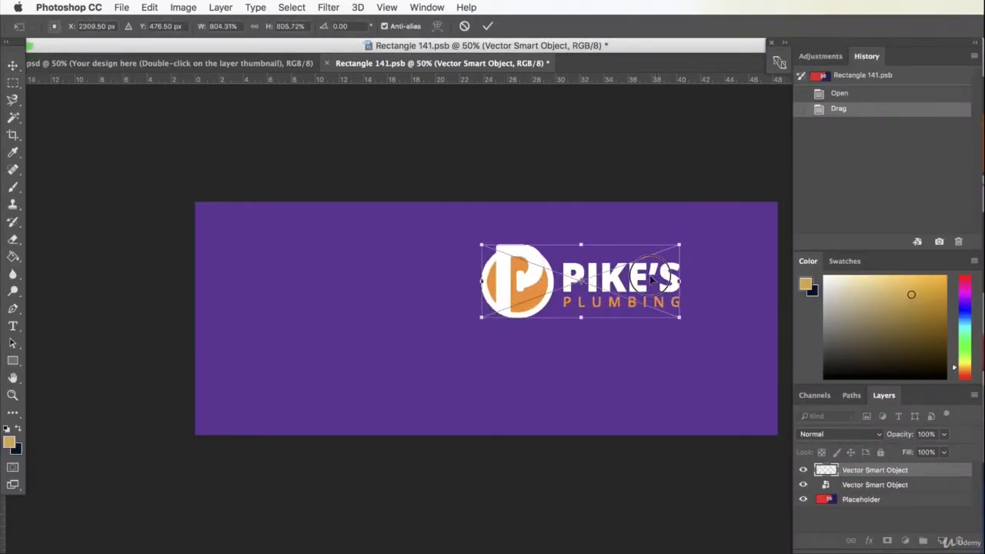
{"action": "left_click_drag", "start_coordinate": [655, 278], "coordinate": [557, 311]}
{"action": "key", "text": "Return"}
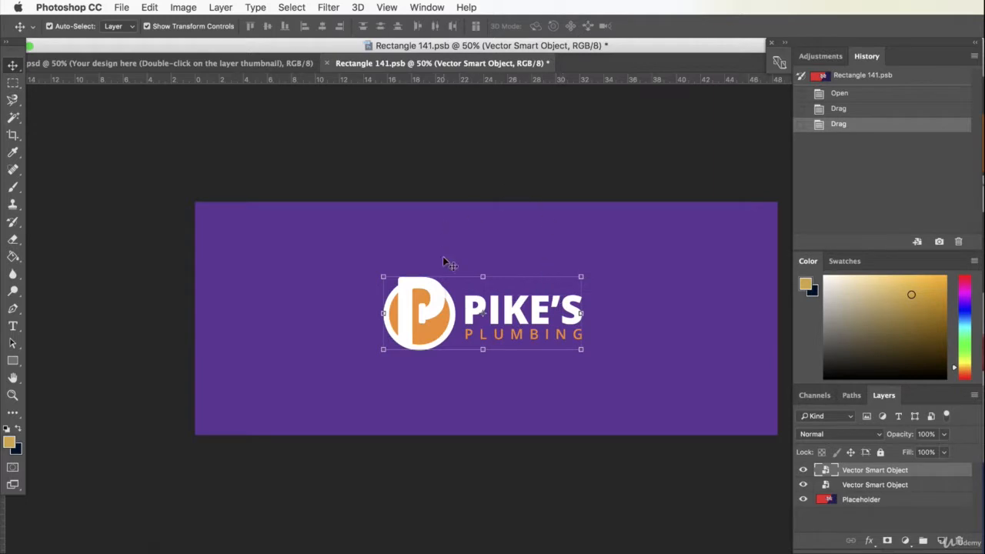
{"action": "left_click", "coordinate": [326, 64]}
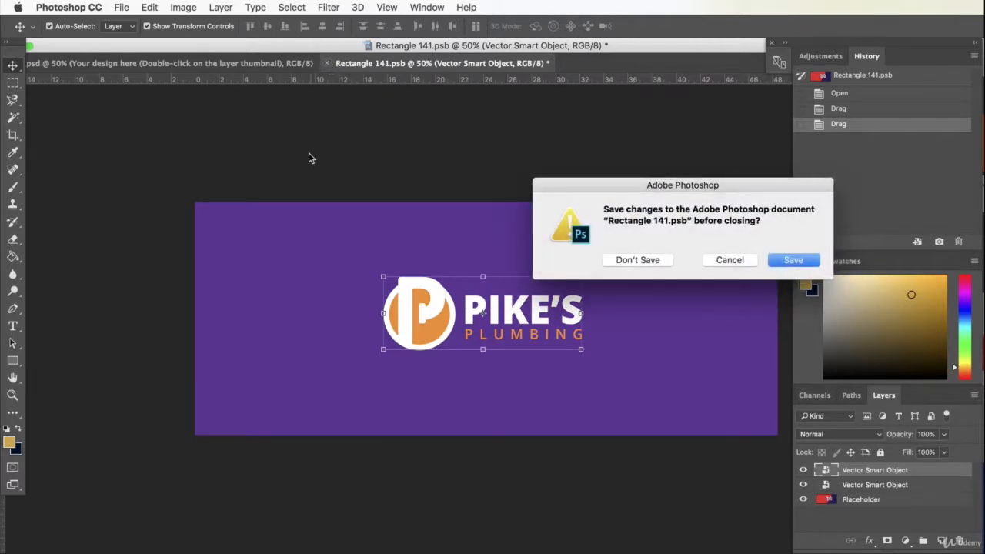
{"action": "left_click", "coordinate": [794, 260]}
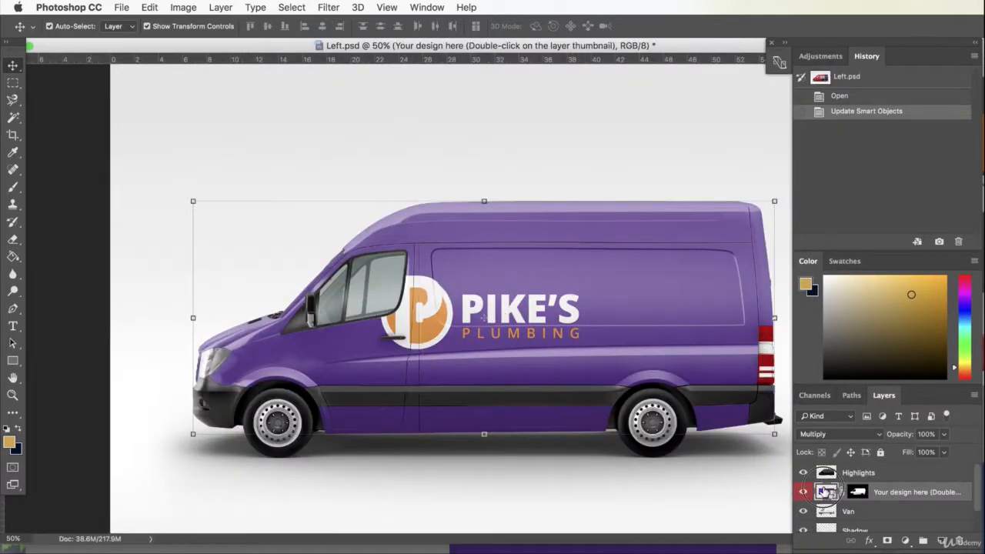
- Reopen the van's design smart object, move the logo right onto the side panel behind the door, and save and close it
{"action": "double_click", "coordinate": [826, 492]}
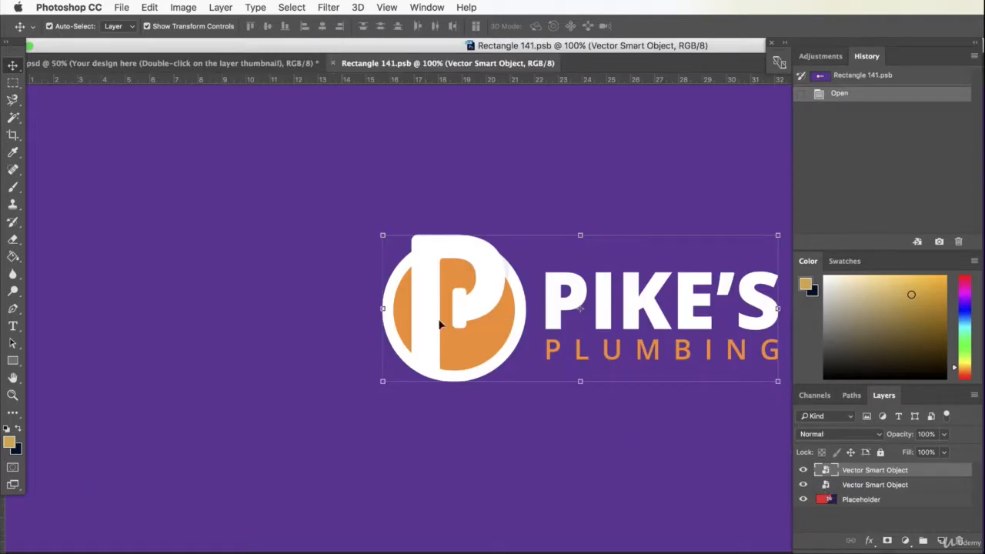
{"action": "left_click_drag", "start_coordinate": [439, 324], "coordinate": [605, 324]}
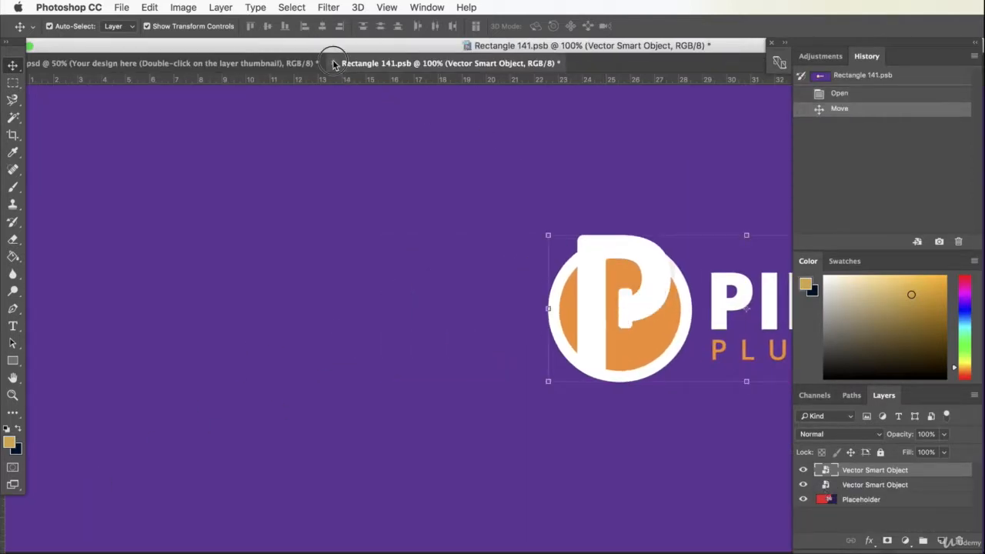
{"action": "left_click", "coordinate": [333, 63]}
{"action": "left_click", "coordinate": [794, 260]}
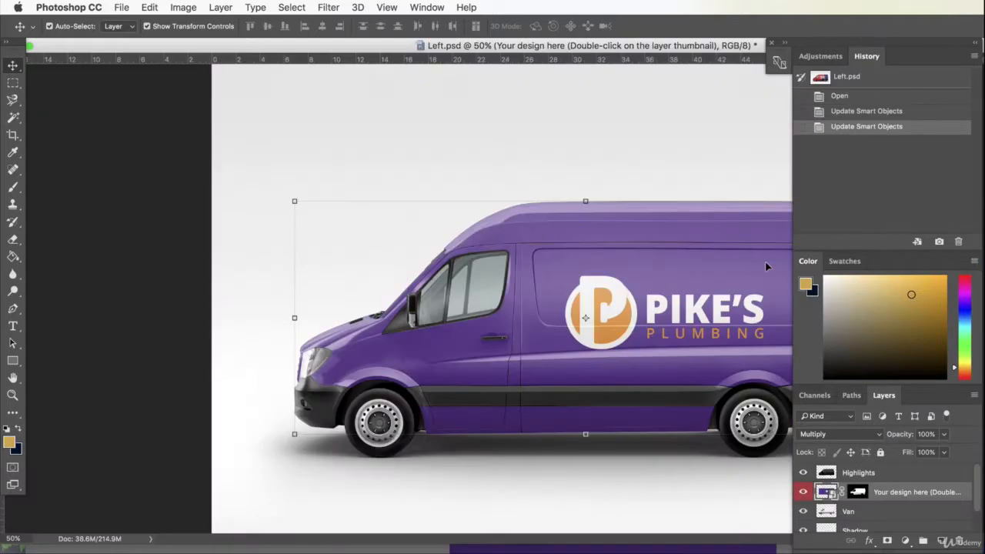
- Open the van's design smart object again for editing at 50% zoom
{"action": "double_click", "coordinate": [827, 494]}
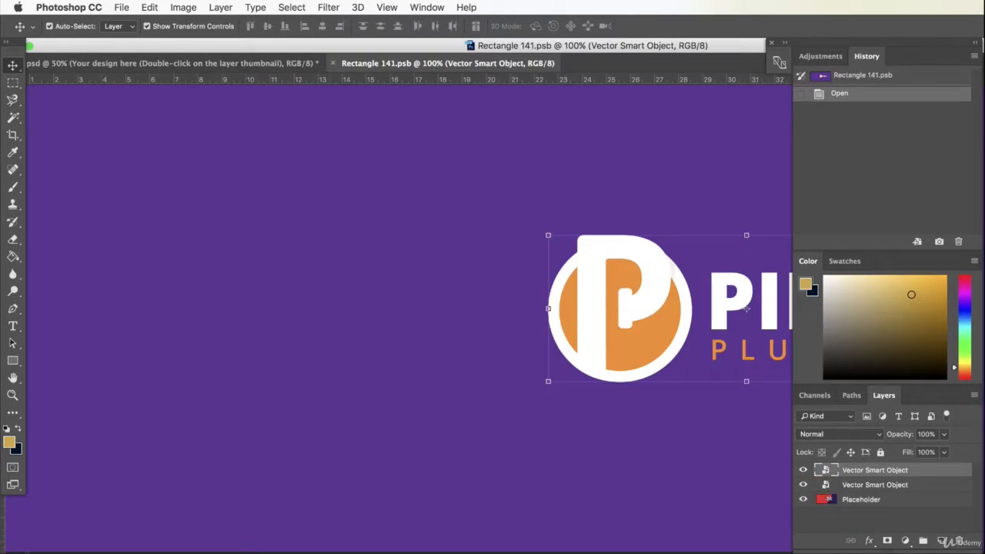
{"action": "key", "text": "super+minus"}
{"action": "key", "text": "super+minus"}
- Switch to Illustrator, duplicate the large purple rectangle, and recolour the copy with the orange sampled from the logo
{"action": "key", "text": "super+Tab"}
{"action": "left_click", "coordinate": [413, 485]}
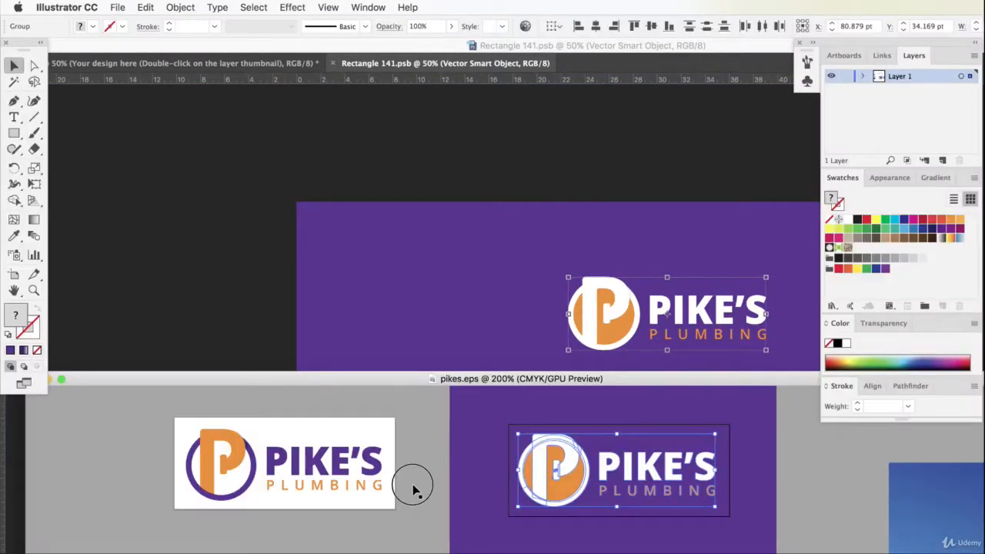
{"action": "left_click", "coordinate": [464, 452]}
{"action": "key", "text": "super+c"}
{"action": "key", "text": "super+v"}
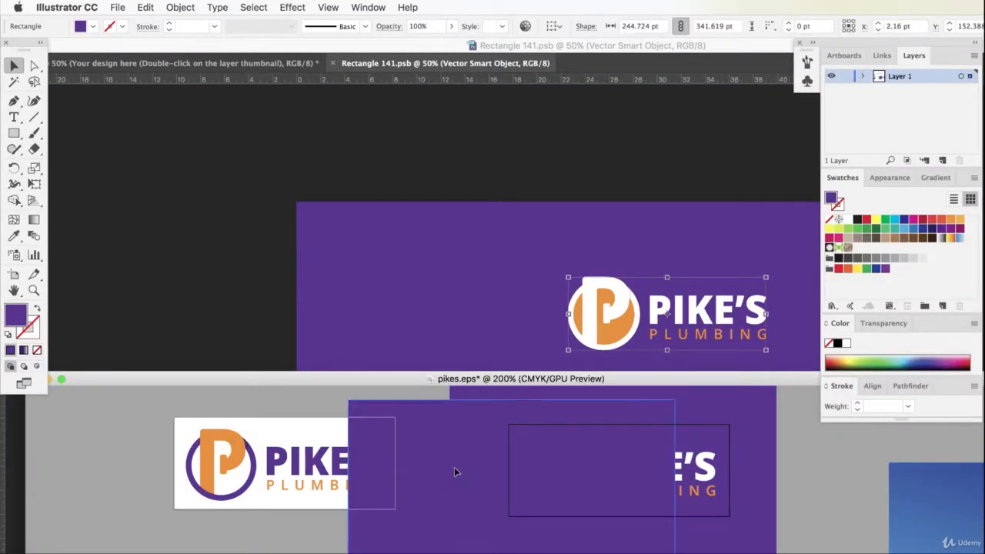
{"action": "left_click", "coordinate": [14, 236]}
{"action": "left_click", "coordinate": [211, 452]}
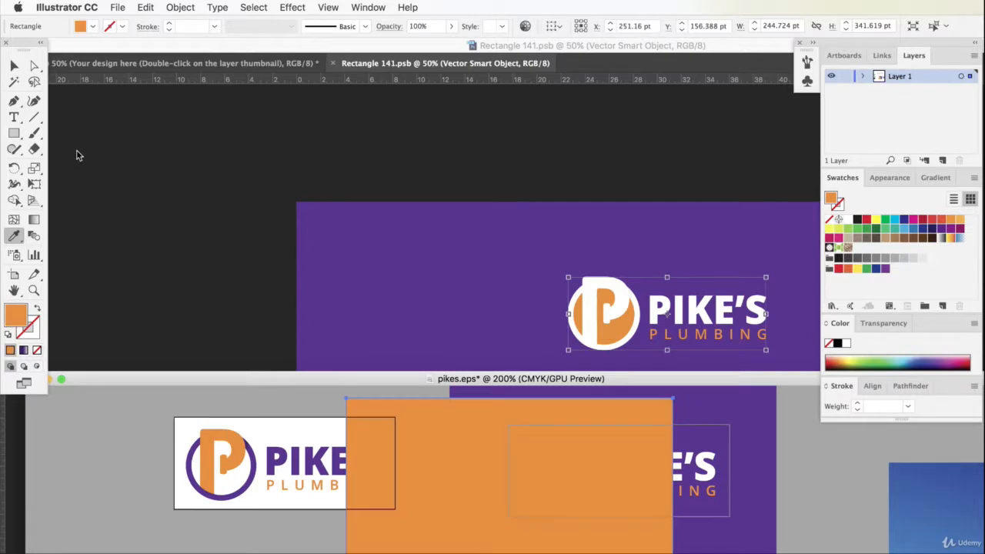
- Copy the orange rectangle and paste it into Rectangle 141.psb in Photoshop
{"action": "key", "text": "v"}
{"action": "key", "text": "super+c"}
{"action": "key", "text": "super+Tab"}
{"action": "key", "text": "super+v"}
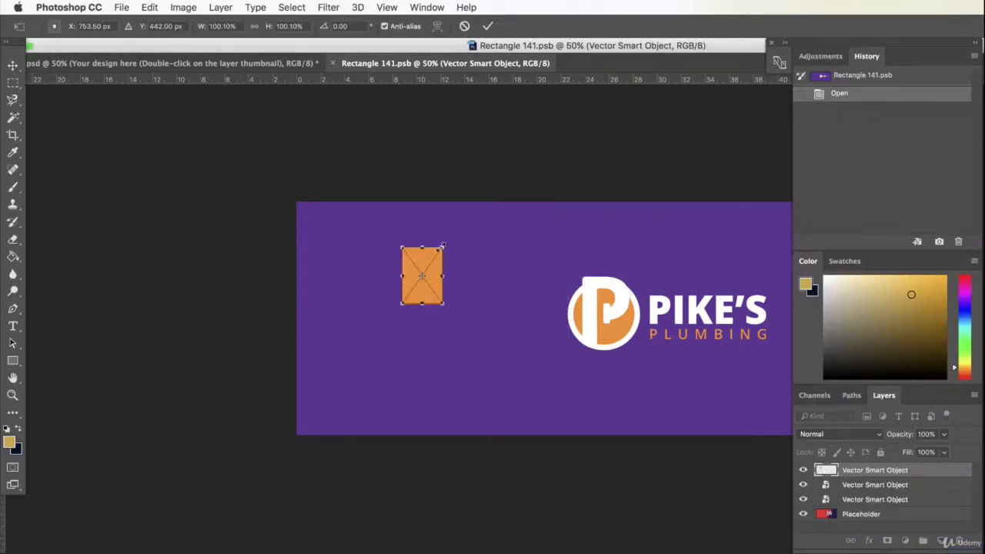
- Enlarge the orange rectangle over the front half of the canvas and rotate it so its edge runs diagonally behind the logo's circle
{"action": "left_click_drag", "start_coordinate": [447, 248], "coordinate": [589, 69]}
{"action": "left_click_drag", "start_coordinate": [402, 303], "coordinate": [229, 527]}
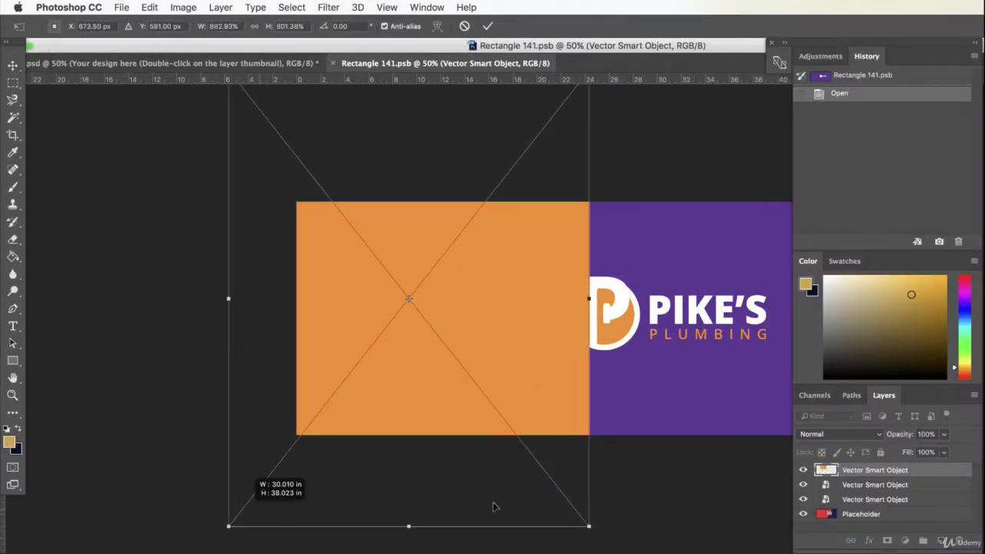
{"action": "left_click_drag", "start_coordinate": [589, 527], "coordinate": [432, 523]}
{"action": "left_click_drag", "start_coordinate": [515, 352], "coordinate": [567, 364]}
{"action": "key", "text": "Return"}
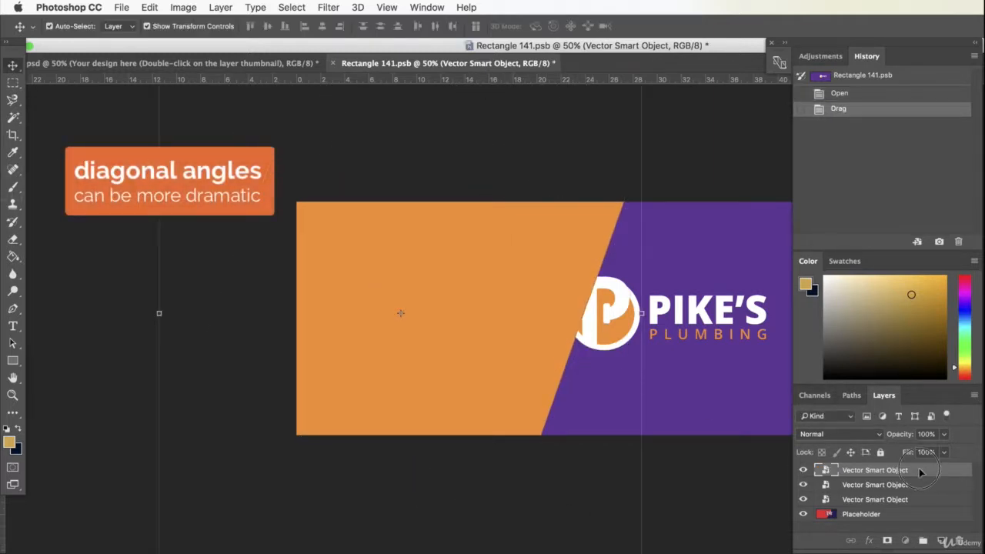
- Move the orange shape's layer below the logo layer, and save and close the smart object
{"action": "mouse_move", "coordinate": [906, 471]}
{"action": "left_mouse_down"}
{"action": "mouse_move", "coordinate": [915, 516]}
{"action": "mouse_move", "coordinate": [924, 476]}
{"action": "left_mouse_up"}
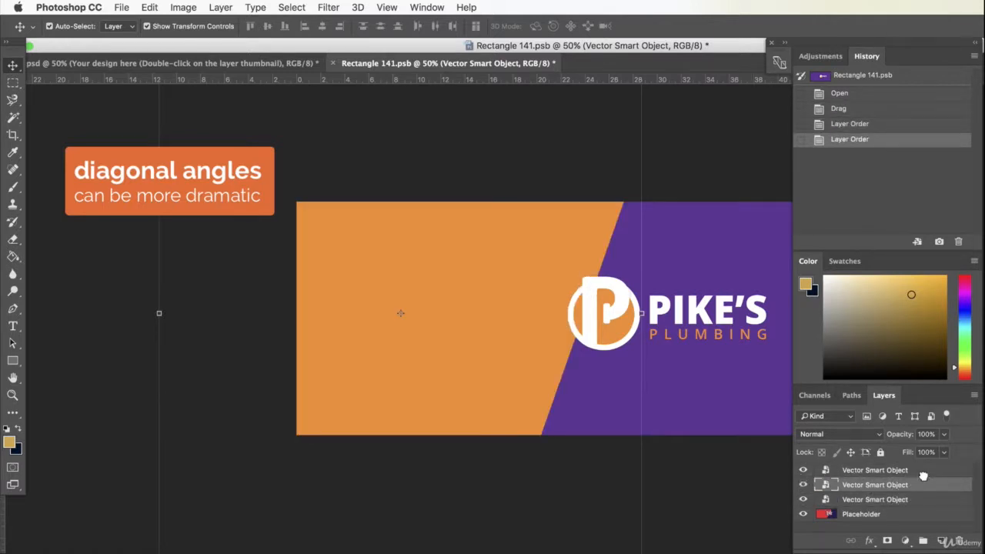
{"action": "left_click", "coordinate": [334, 63]}
{"action": "left_click", "coordinate": [782, 261]}
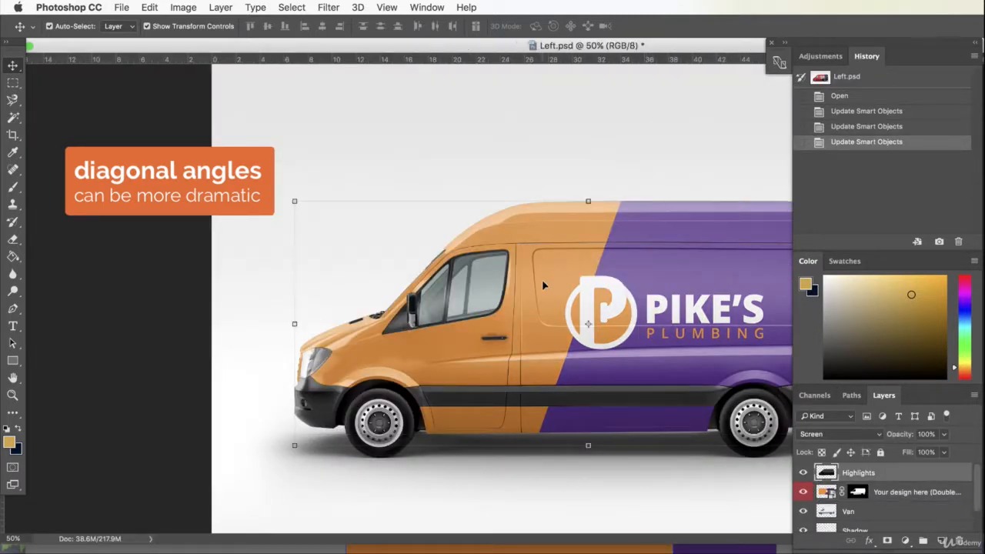
{"action": "left_click_drag", "start_coordinate": [542, 285], "coordinate": [539, 245]}
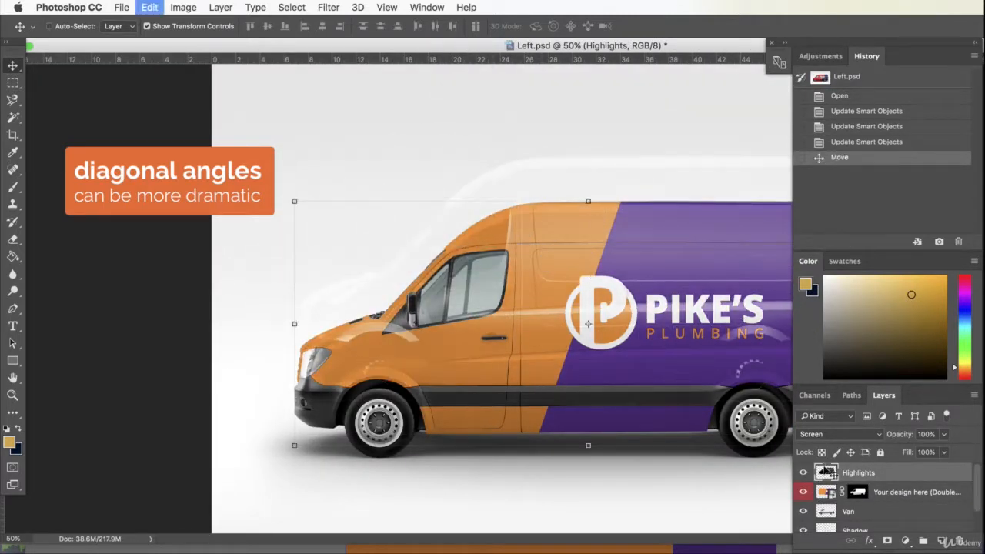
{"action": "key", "text": "super+z"}
{"action": "double_click", "coordinate": [908, 475]}
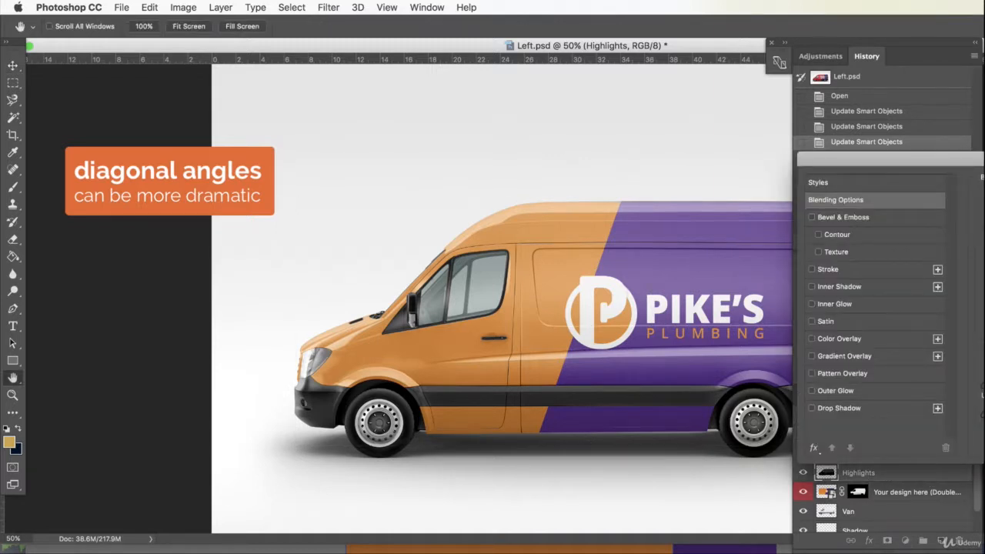
{"action": "key", "text": "Escape"}
- Hide and show the Highlights layer repeatedly to compare the van with and without its highlights
{"action": "left_click", "coordinate": [806, 475]}
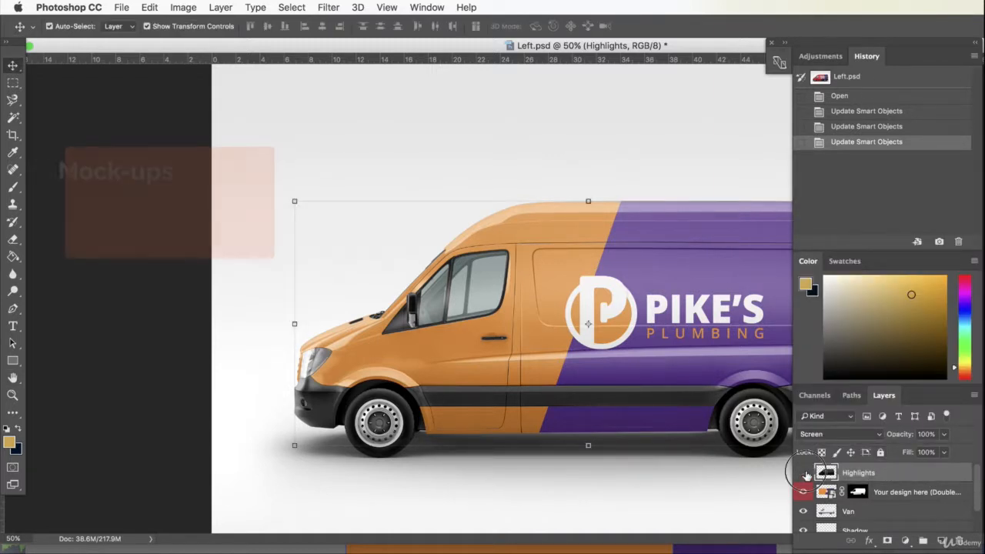
{"action": "left_click", "coordinate": [806, 475]}
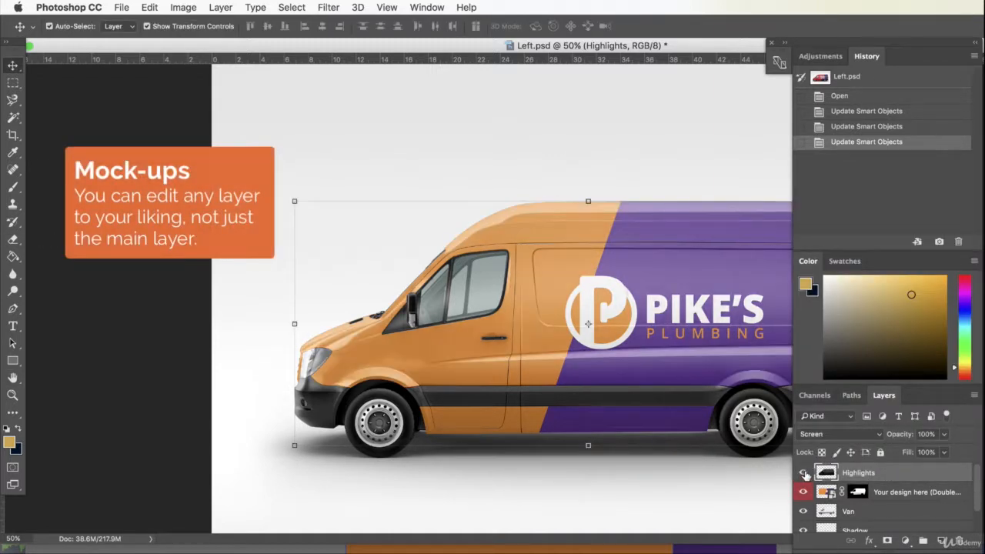
{"action": "left_click", "coordinate": [806, 475]}
{"action": "left_click", "coordinate": [805, 473]}
- Reduce the Highlights layer's opacity to 59%
{"action": "left_click", "coordinate": [943, 435]}
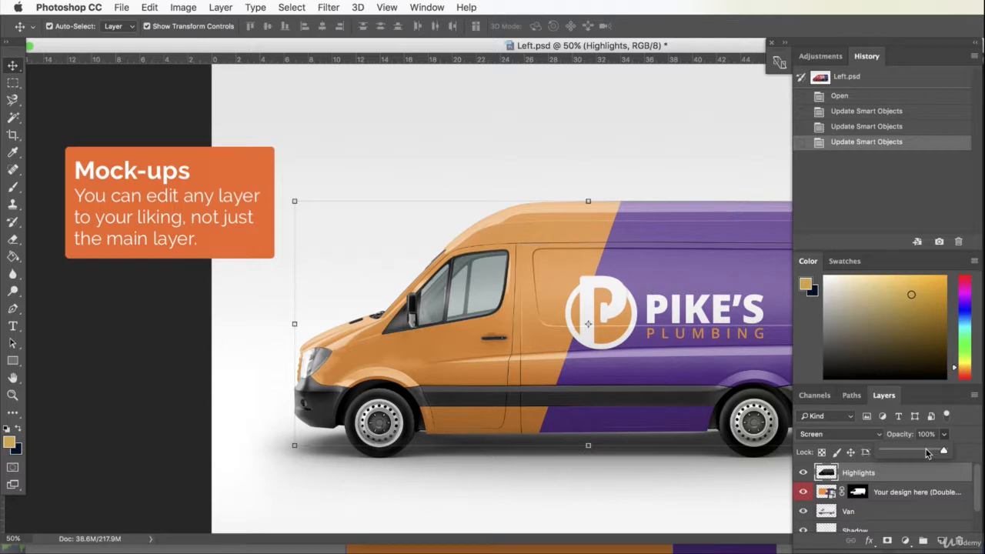
{"action": "left_click", "coordinate": [927, 453]}
{"action": "left_click_drag", "start_coordinate": [915, 450], "coordinate": [919, 451]}
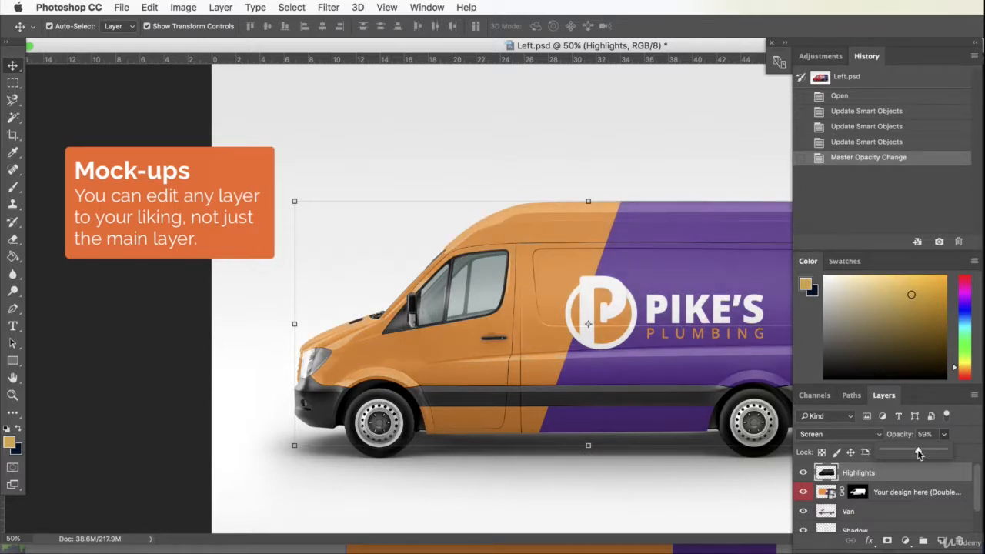
- Select the Van layer and toggle its visibility off and on to examine what it contributes to the mockup
{"action": "left_click", "coordinate": [847, 511]}
{"action": "left_click", "coordinate": [803, 511]}
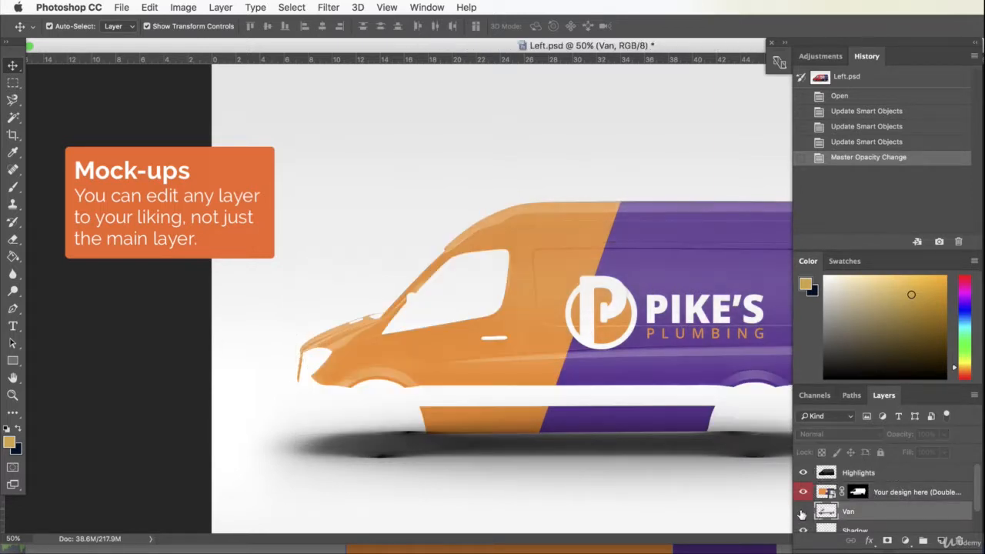
{"action": "left_click", "coordinate": [803, 511]}
{"action": "left_click", "coordinate": [803, 512]}
{"action": "left_click", "coordinate": [803, 511]}
{"action": "scroll", "coordinate": [866, 514], "scroll_direction": "down", "scroll_amount": 2}
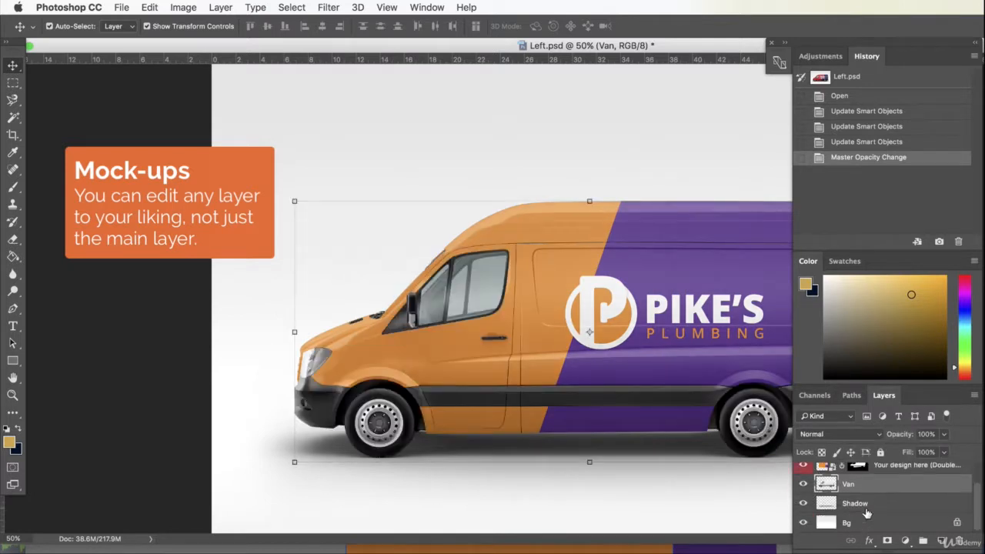
- Toggle the Shadow layer's visibility off and on, and reduce its opacity to 48%
{"action": "left_click", "coordinate": [868, 507]}
{"action": "left_click", "coordinate": [803, 504]}
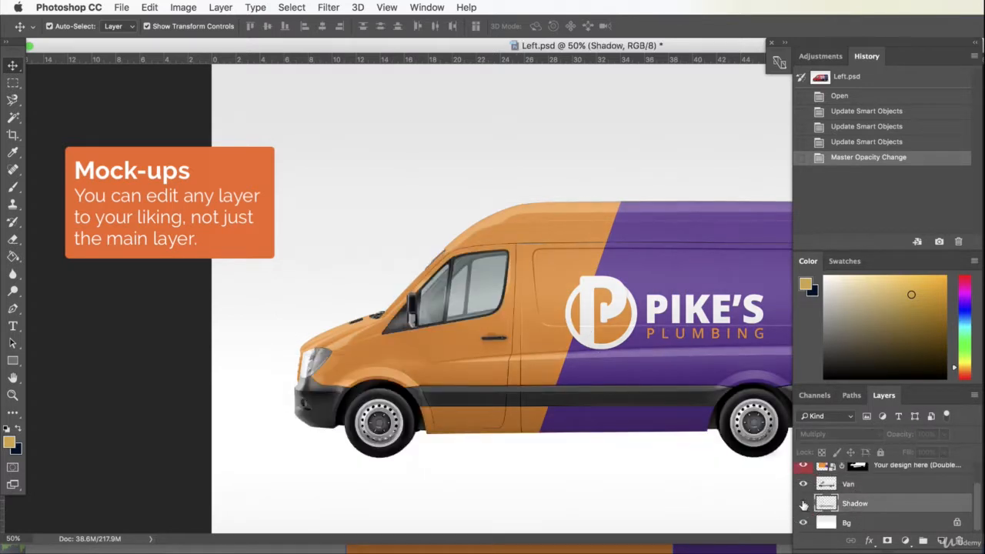
{"action": "left_click", "coordinate": [804, 504]}
{"action": "left_click", "coordinate": [944, 437]}
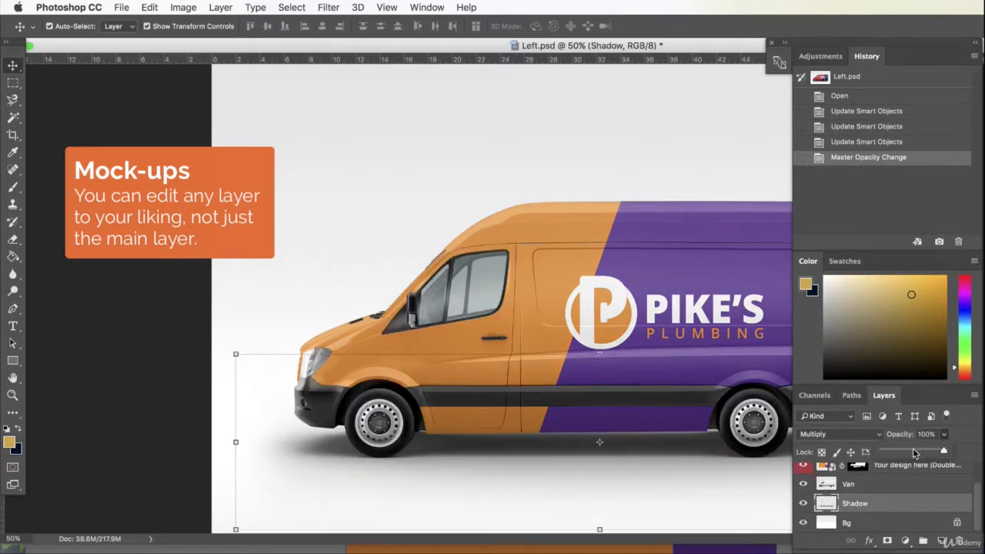
{"action": "left_click_drag", "start_coordinate": [913, 448], "coordinate": [917, 454]}
{"action": "left_click", "coordinate": [885, 508]}
- Toggle the design layer's visibility to compare the van with and without its livery, and bring the whole van into view
{"action": "scroll", "coordinate": [895, 504], "scroll_direction": "up", "scroll_amount": 3}
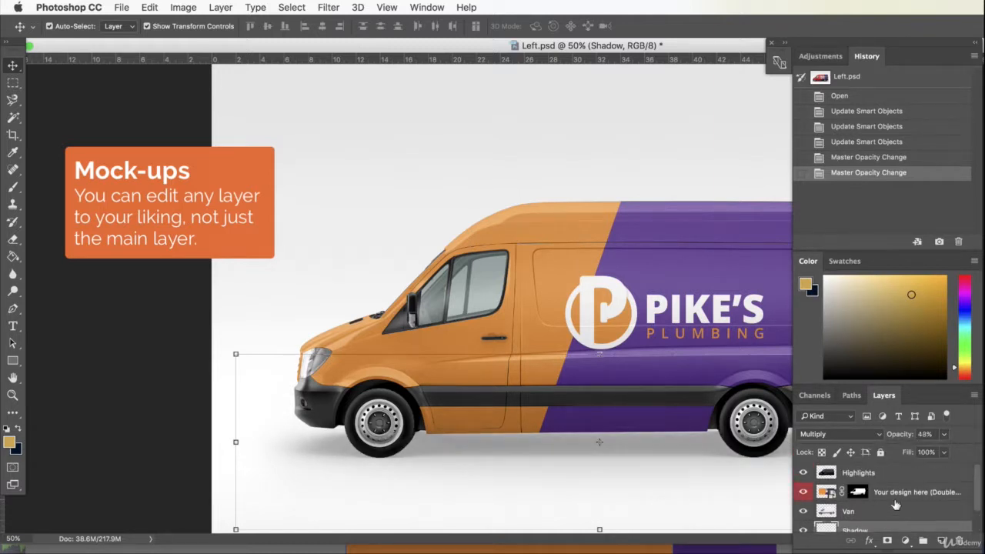
{"action": "left_click", "coordinate": [848, 498]}
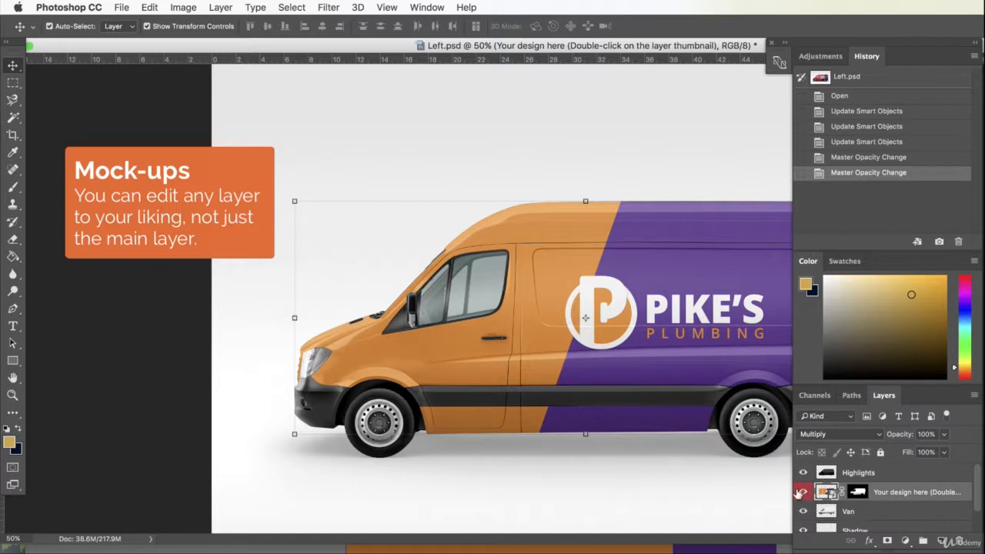
{"action": "left_click", "coordinate": [803, 494]}
{"action": "left_click", "coordinate": [804, 494]}
{"action": "left_click", "coordinate": [583, 143]}
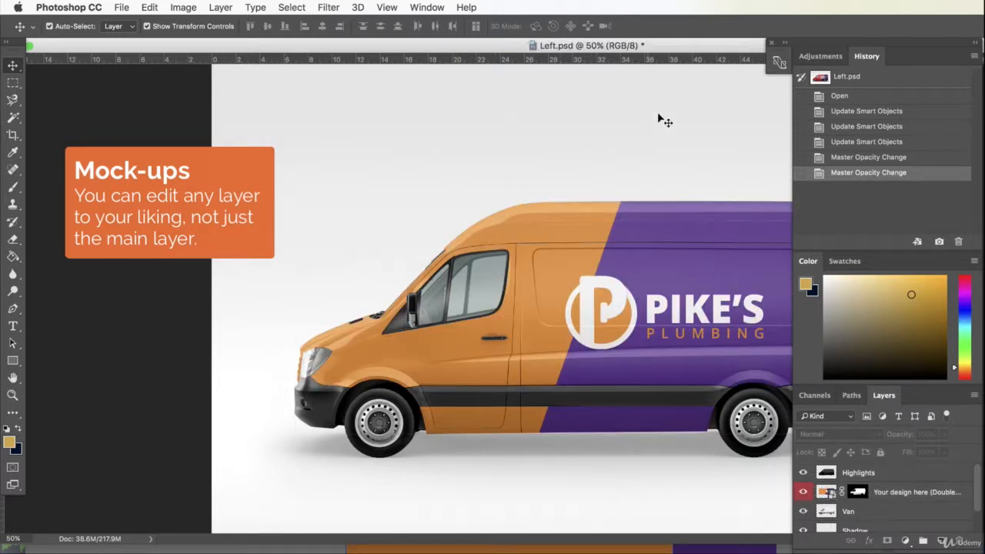
{"action": "left_click_drag", "start_coordinate": [701, 48], "coordinate": [570, 57]}
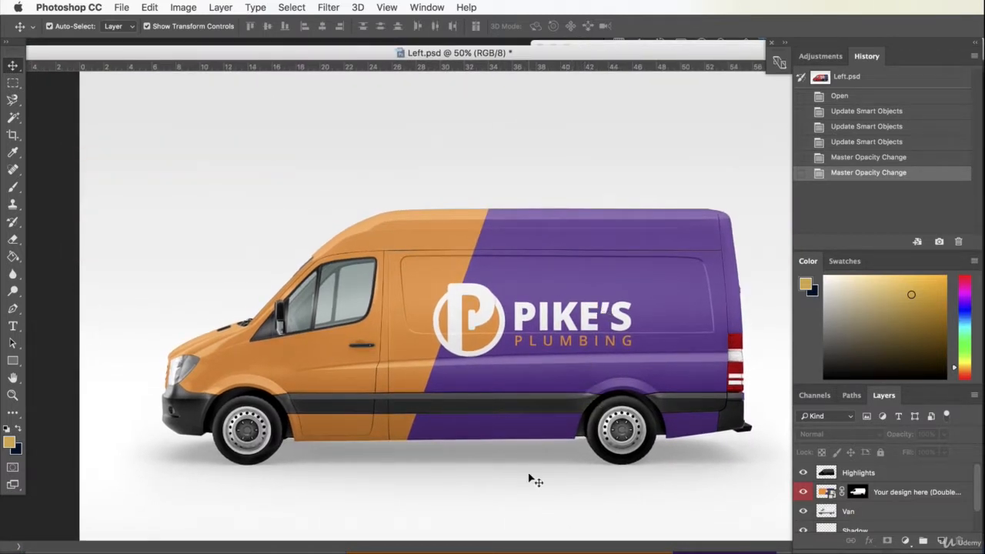
- Open the design layer's smart object and bring up the layer style settings for the logo
{"action": "left_click", "coordinate": [827, 494]}
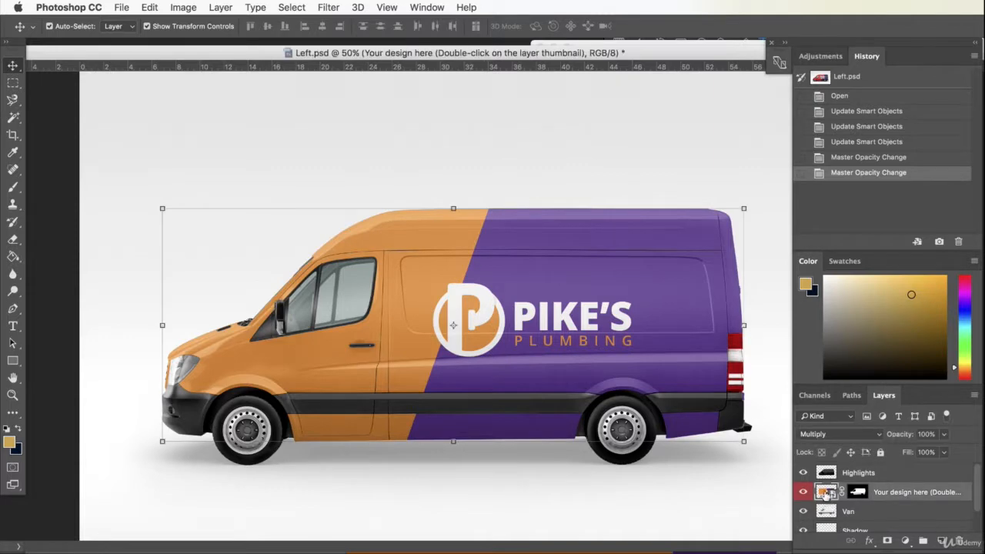
{"action": "double_click", "coordinate": [826, 494]}
{"action": "left_click_drag", "start_coordinate": [516, 302], "coordinate": [544, 221]}
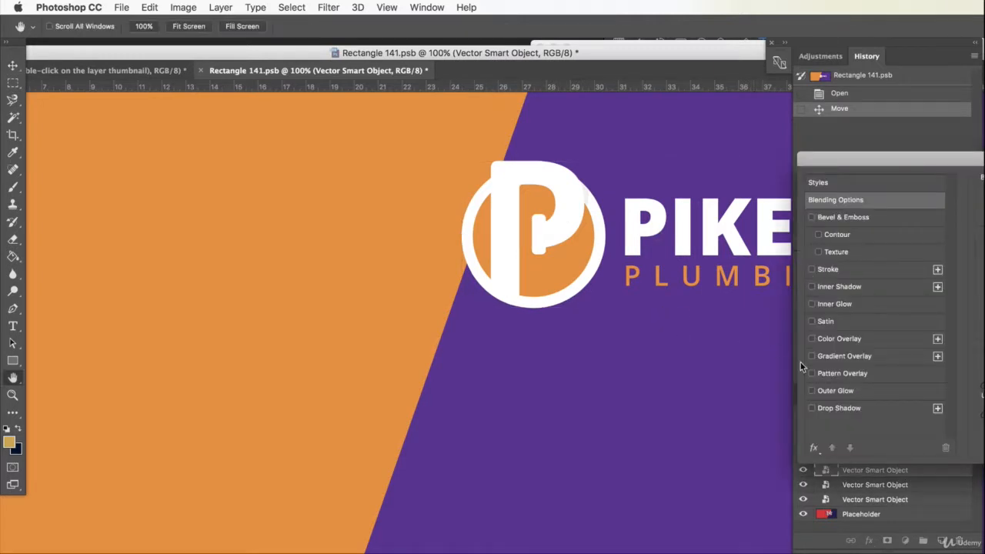
- Apply a subtle drop shadow to the logo with 24% opacity, 0 px distance and 49 px size
{"action": "left_click", "coordinate": [839, 408]}
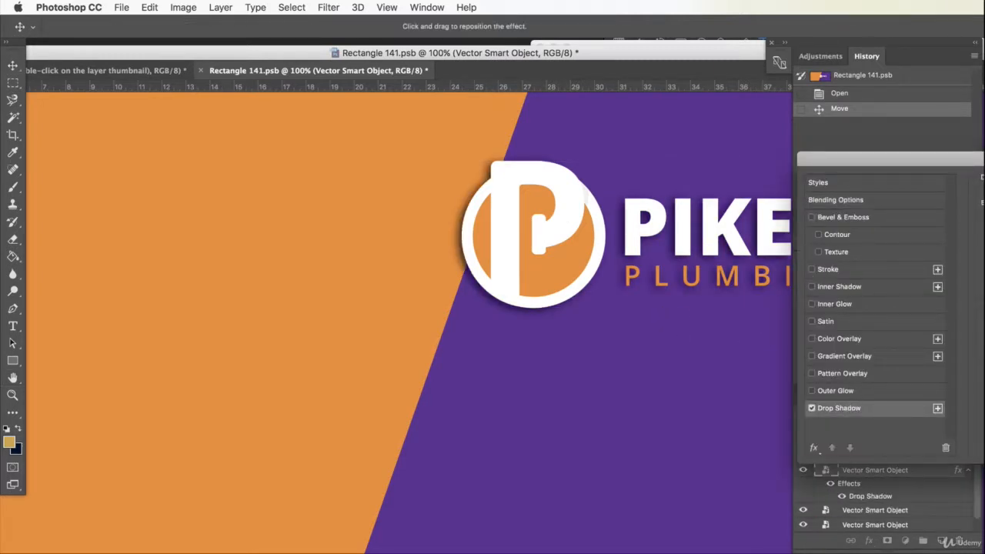
{"action": "left_click_drag", "start_coordinate": [958, 160], "coordinate": [130, 204]}
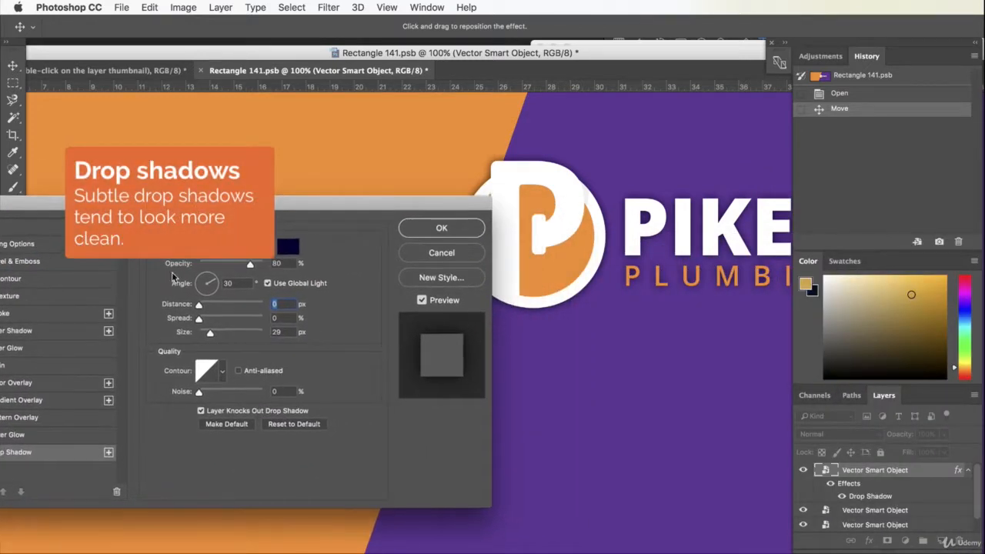
{"action": "left_click", "coordinate": [215, 337]}
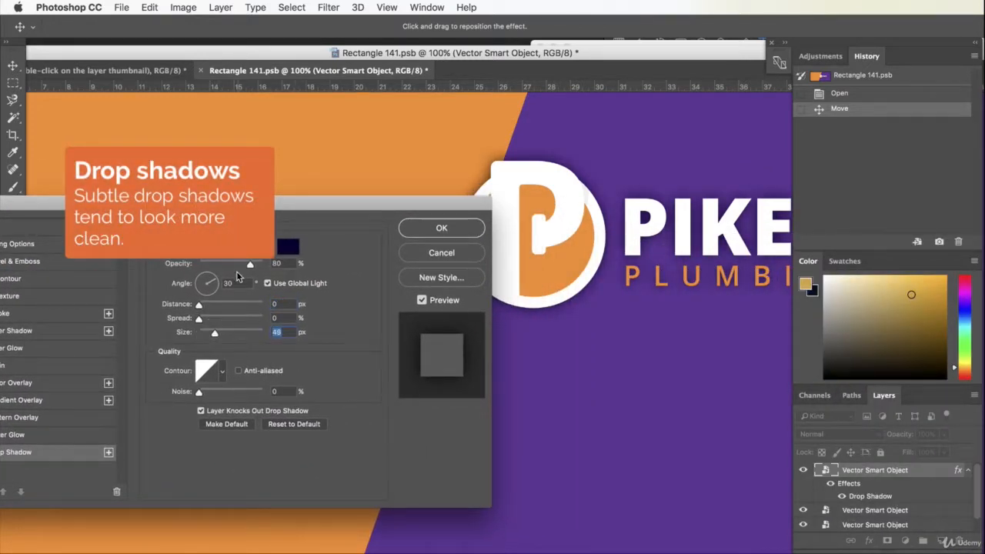
{"action": "left_click", "coordinate": [213, 264]}
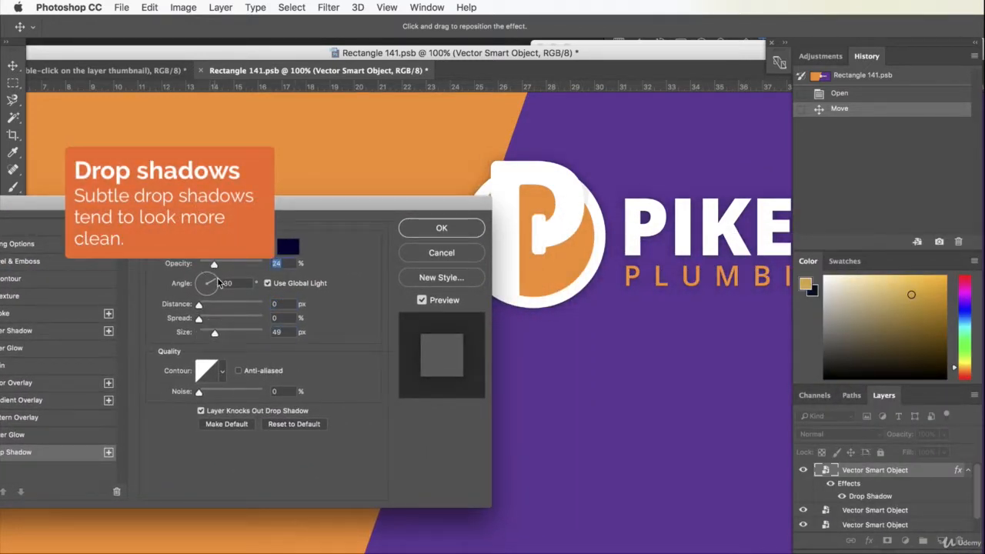
{"action": "left_click", "coordinate": [426, 230]}
{"action": "left_click", "coordinate": [290, 186]}
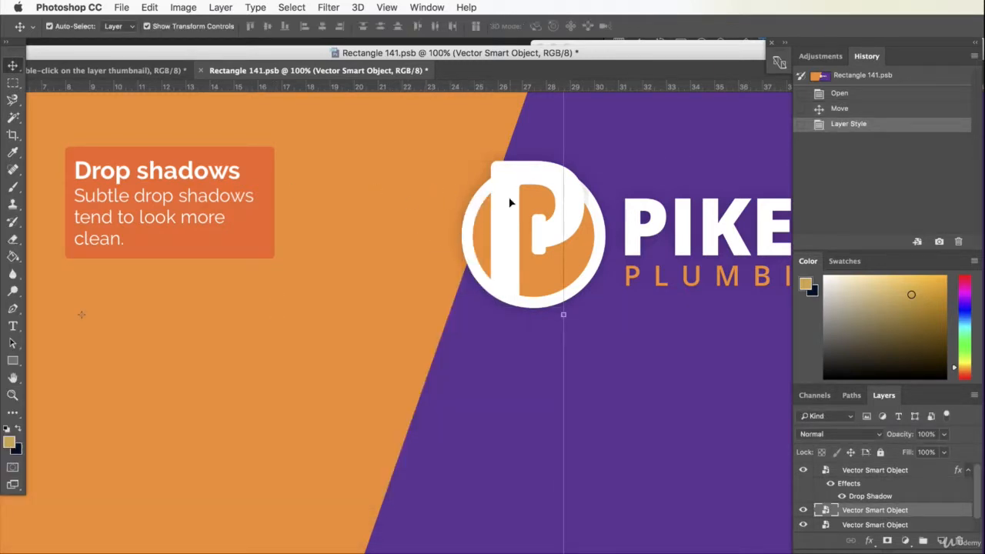
{"action": "left_click", "coordinate": [673, 390]}
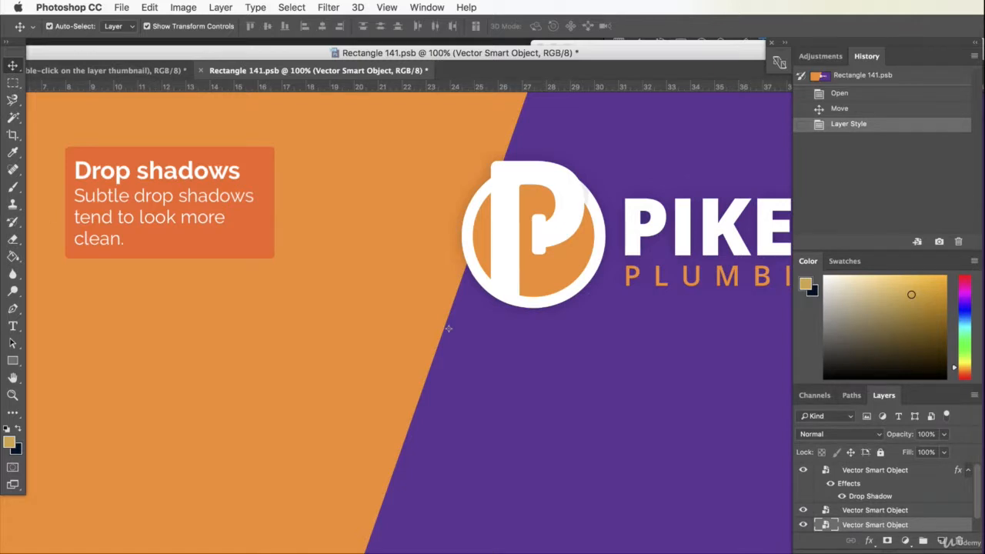
- Switch to Illustrator and delete the orange rectangle covering the logos in pikes.eps
{"action": "key", "text": "super+Tab"}
{"action": "scroll", "coordinate": [361, 501], "scroll_direction": "up", "scroll_amount": 1}
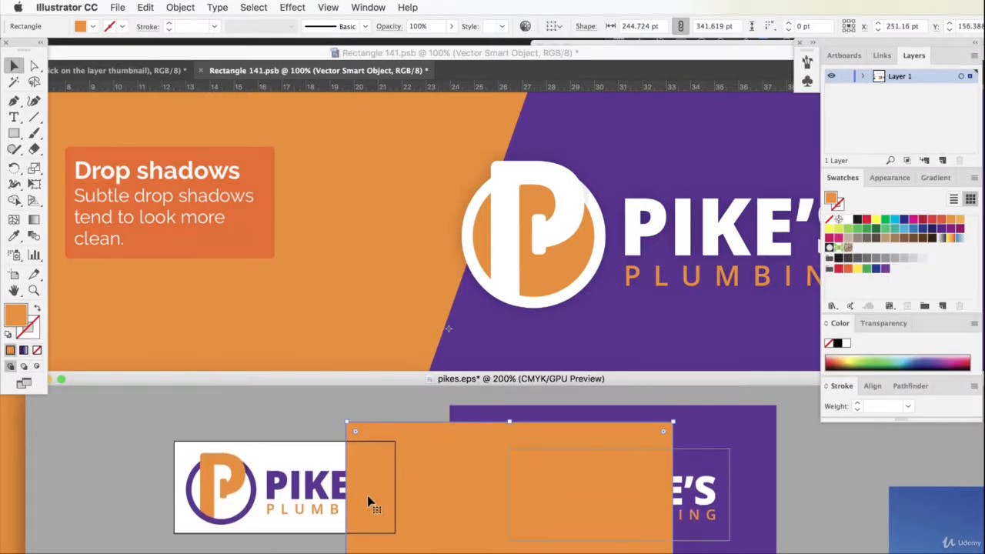
{"action": "key", "text": "Delete"}
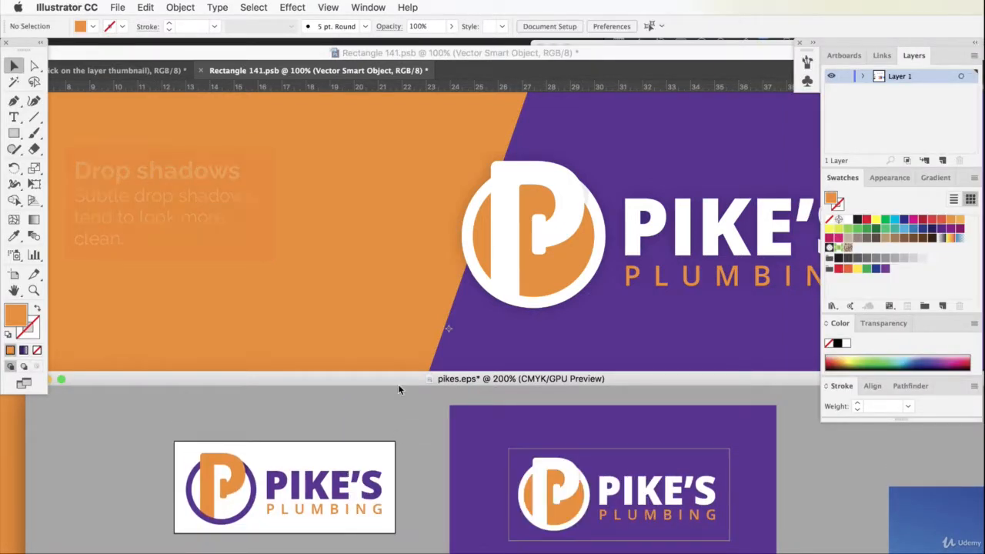
- Make room above the white-background logo and add a text line there with the company's phone number
{"action": "left_click_drag", "start_coordinate": [401, 374], "coordinate": [411, 232]}
{"action": "scroll", "coordinate": [396, 358], "scroll_direction": "up", "scroll_amount": 4}
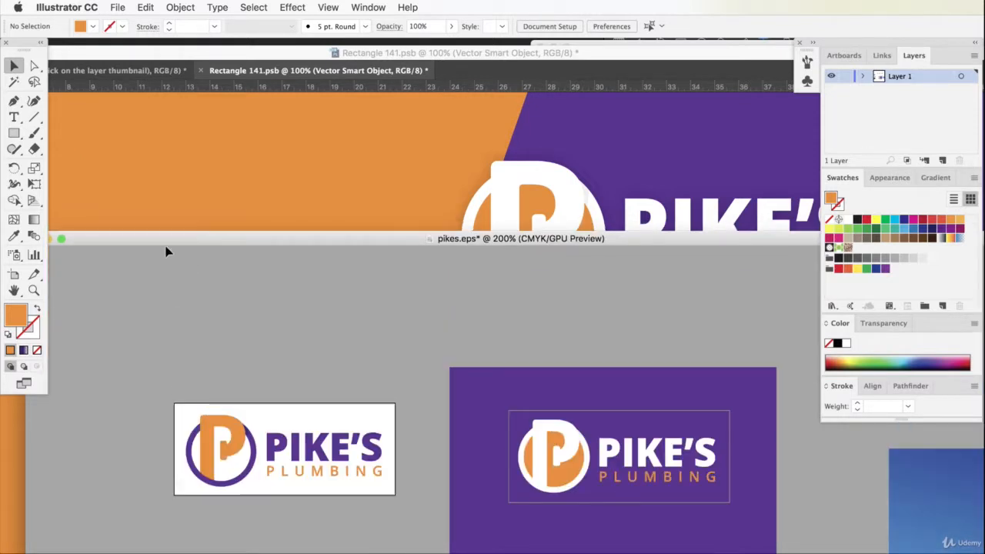
{"action": "key", "text": "t"}
{"action": "left_click", "coordinate": [248, 341]}
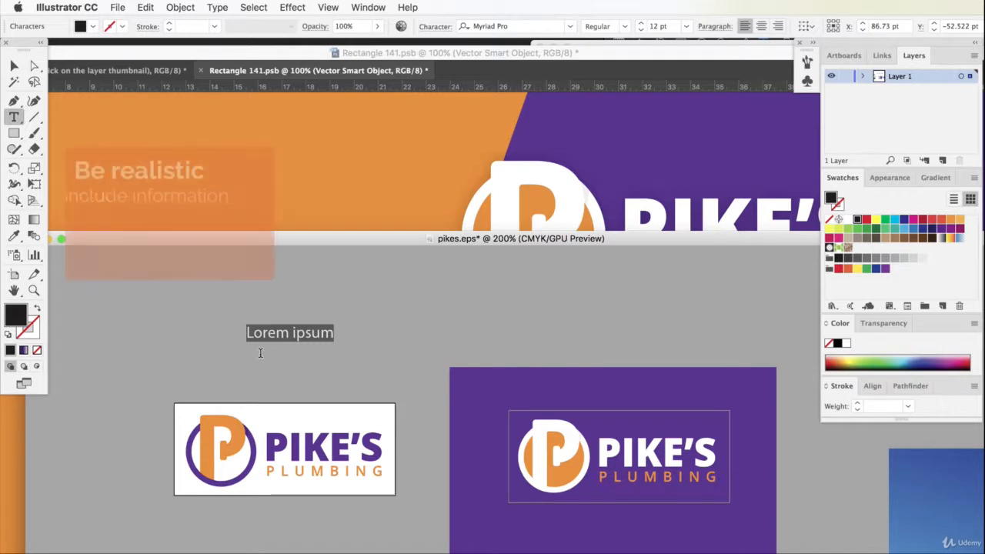
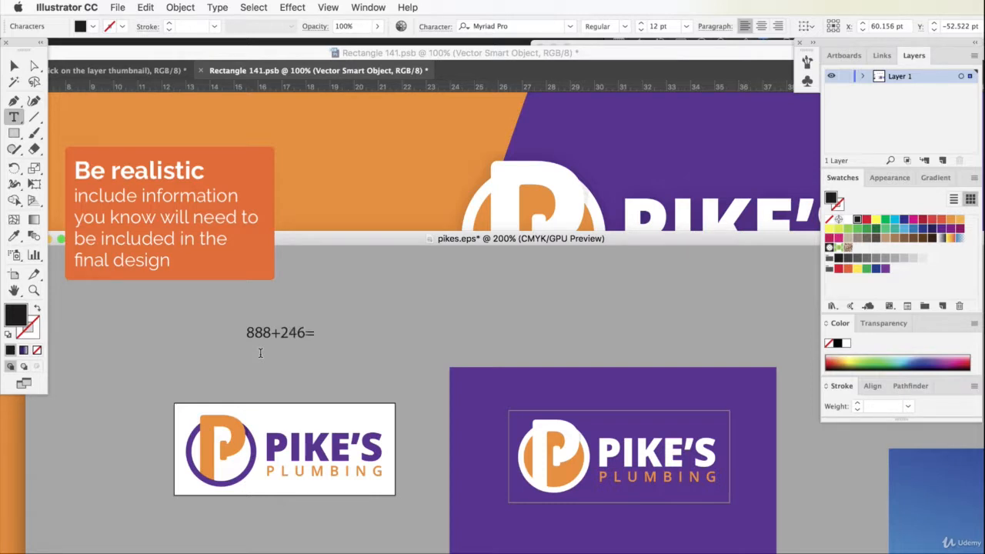
- Reformat the phone number with the area code in parentheses and a hyphen between the last two digit groups
{"action": "left_click_drag", "start_coordinate": [272, 332], "coordinate": [279, 332]}
{"action": "type", "text": ") "}
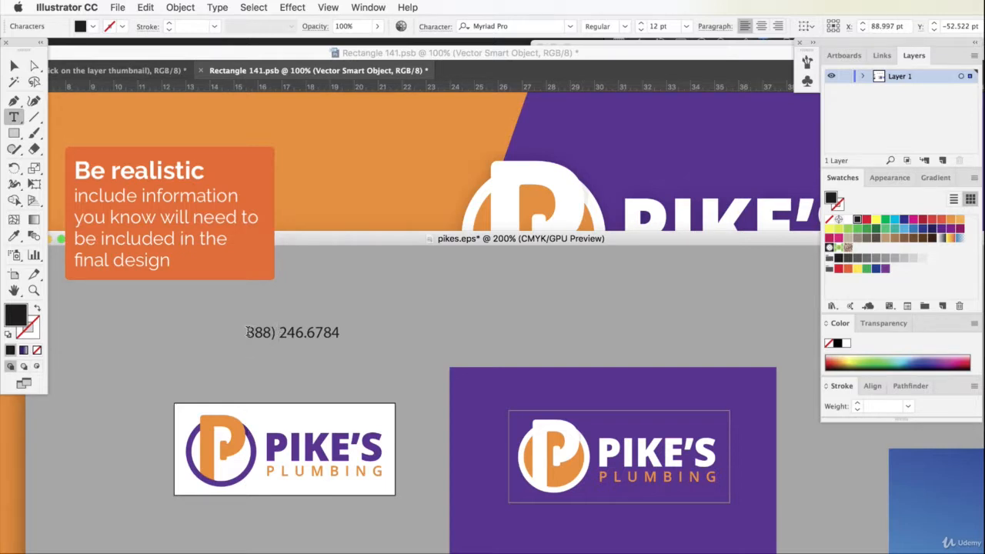
{"action": "type", "text": "("}
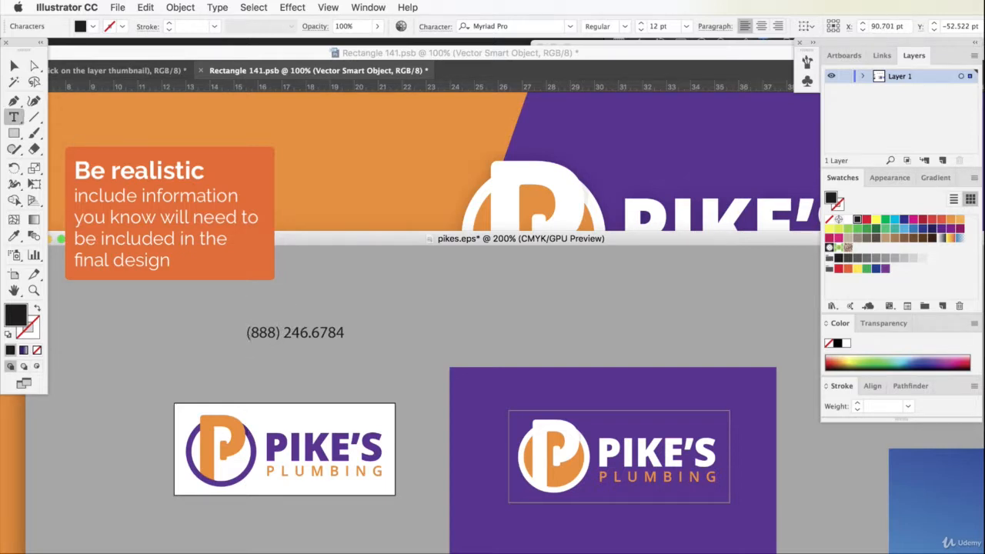
{"action": "left_click_drag", "start_coordinate": [305, 332], "coordinate": [309, 332]}
{"action": "type", "text": "-"}
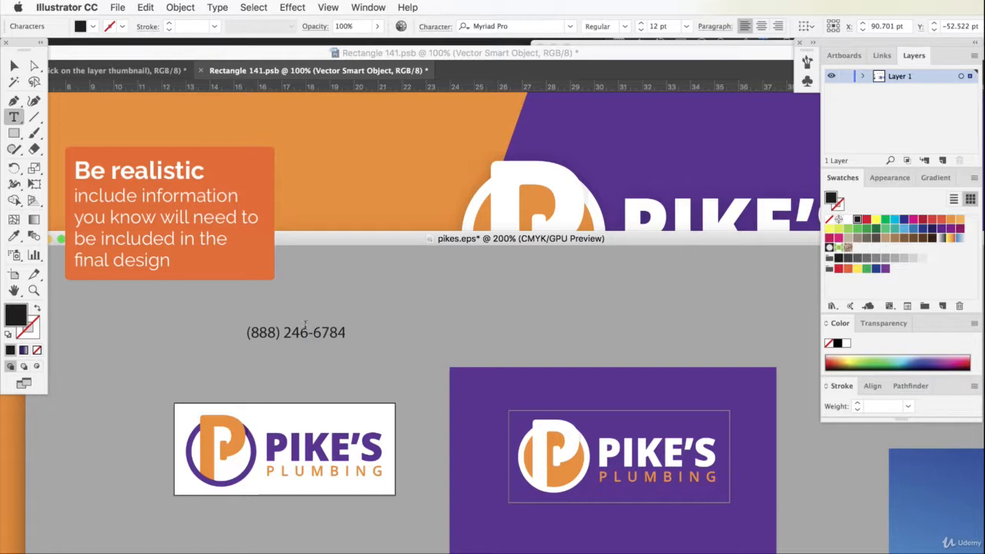
- Set the phone number's font to Raleway Black, and enlarge the text to about 33 pt above the white-background logo
{"action": "left_click", "coordinate": [14, 67]}
{"action": "left_click", "coordinate": [399, 311]}
{"action": "left_click", "coordinate": [313, 336]}
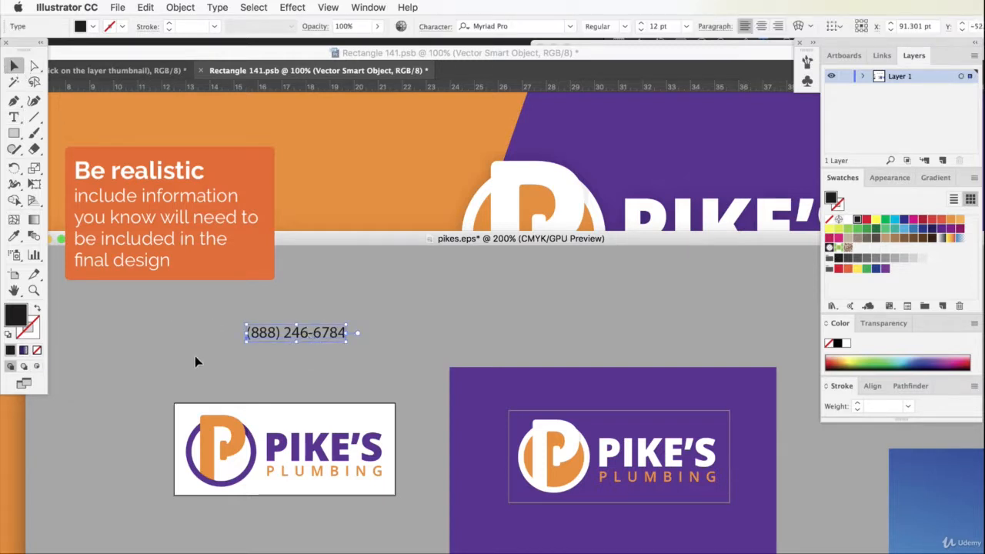
{"action": "left_click", "coordinate": [353, 482]}
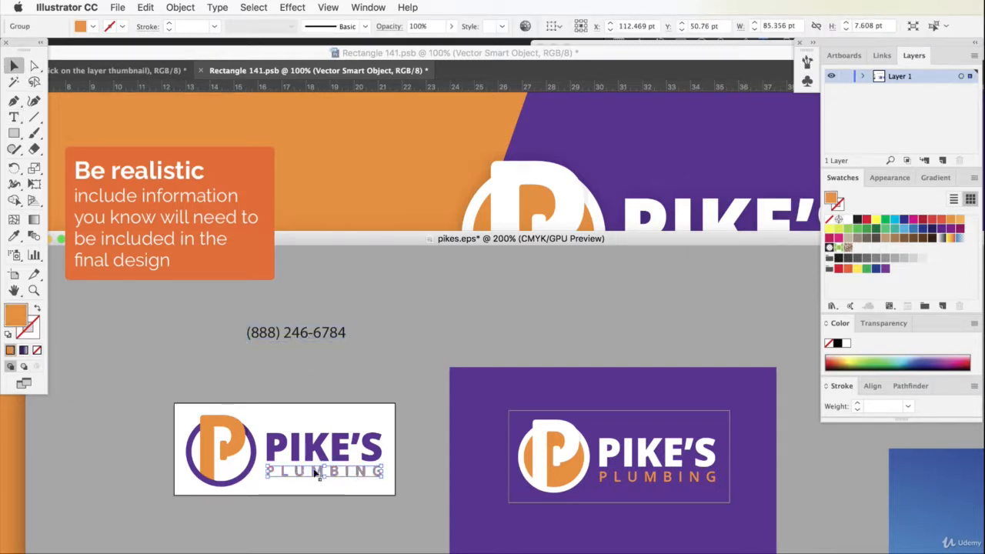
{"action": "left_click", "coordinate": [334, 374]}
{"action": "left_click", "coordinate": [300, 333]}
{"action": "left_click", "coordinate": [520, 31]}
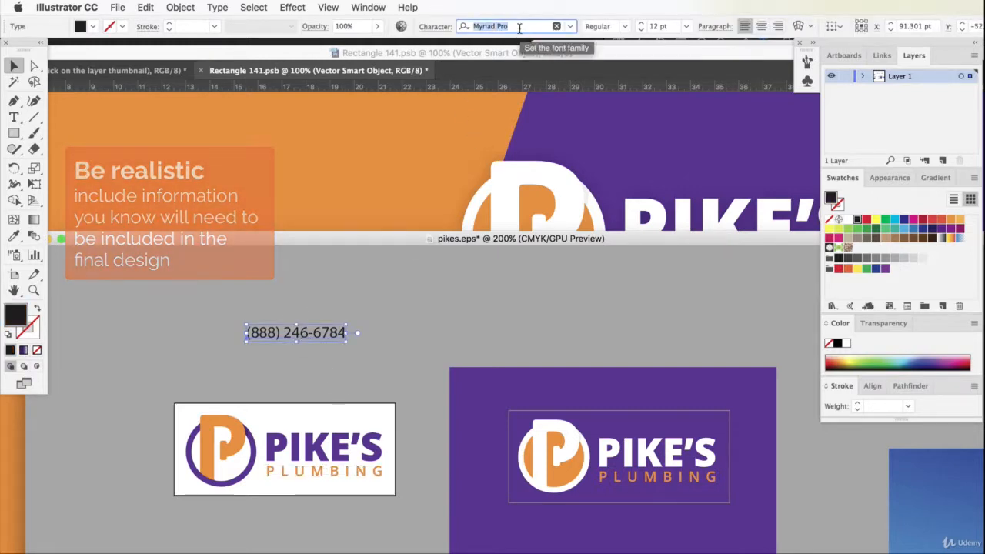
{"action": "type", "text": "rale"}
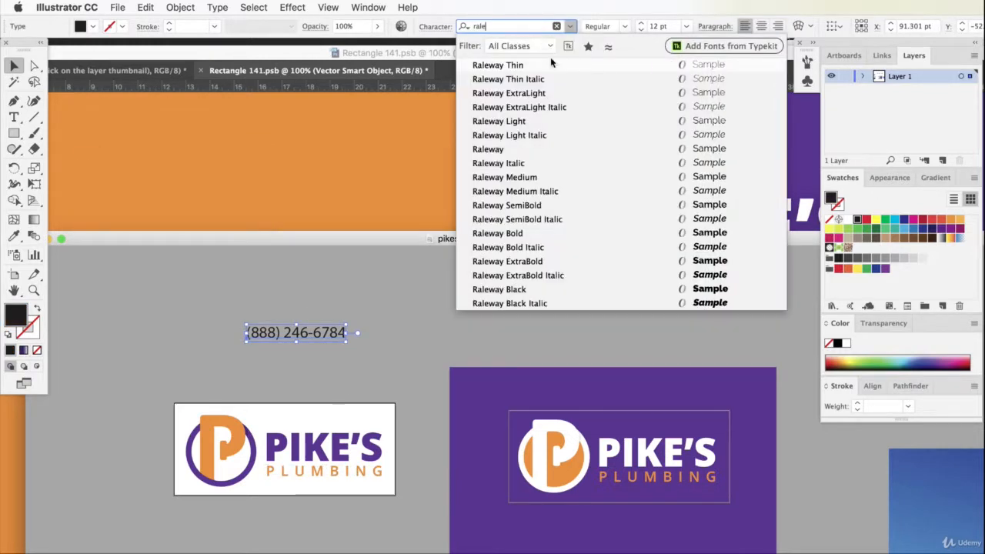
{"action": "left_click", "coordinate": [515, 290]}
{"action": "left_click_drag", "start_coordinate": [366, 324], "coordinate": [484, 299]}
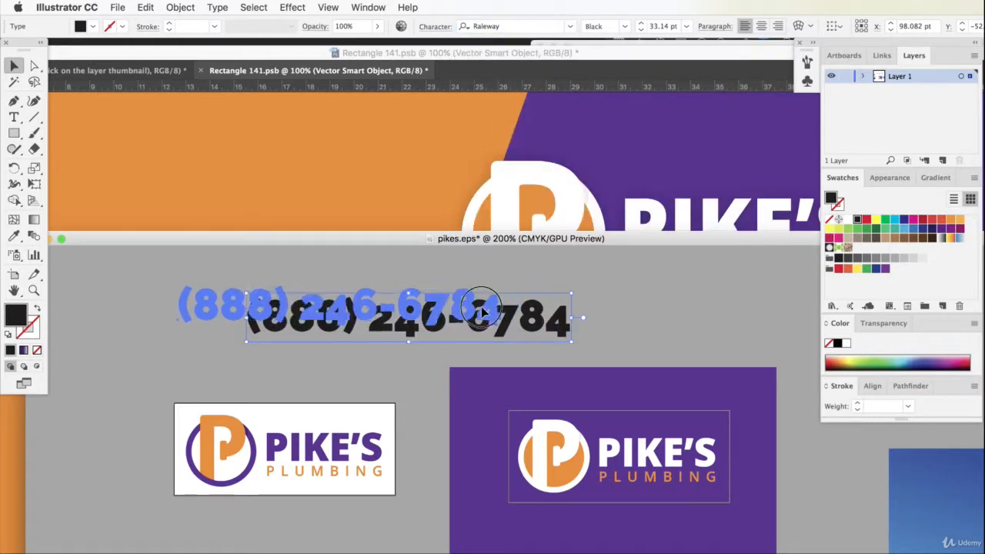
{"action": "left_click", "coordinate": [419, 266]}
- Draw a black rectangle along the phone number's baseline to check which digits drop below it, and delete the rectangle
{"action": "left_click", "coordinate": [13, 133]}
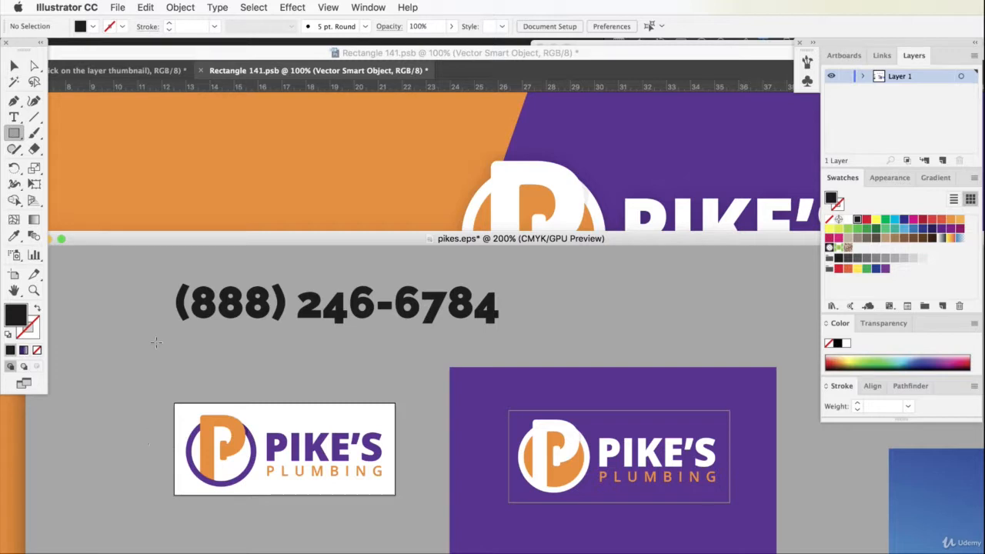
{"action": "left_click_drag", "start_coordinate": [162, 321], "coordinate": [559, 454]}
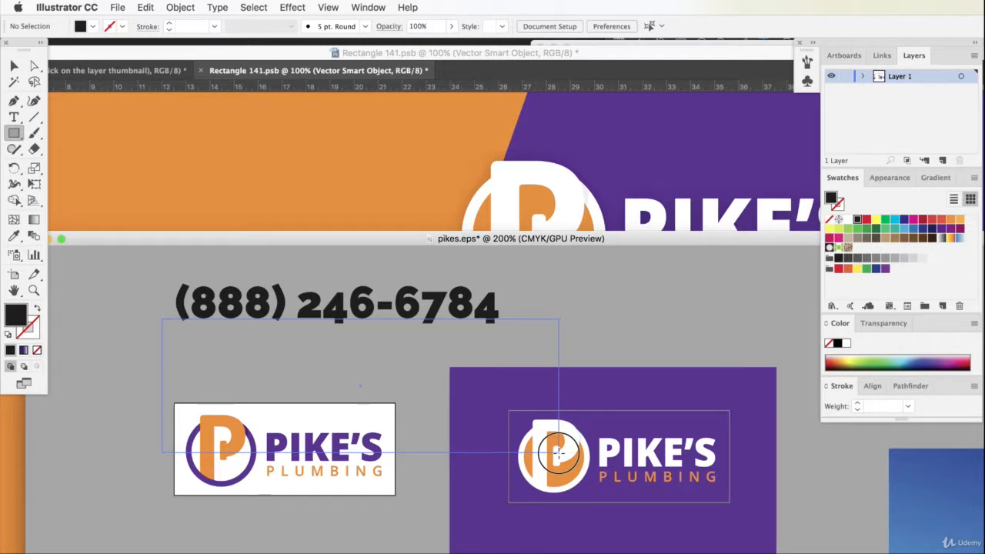
{"action": "left_click_drag", "start_coordinate": [559, 454], "coordinate": [580, 505]}
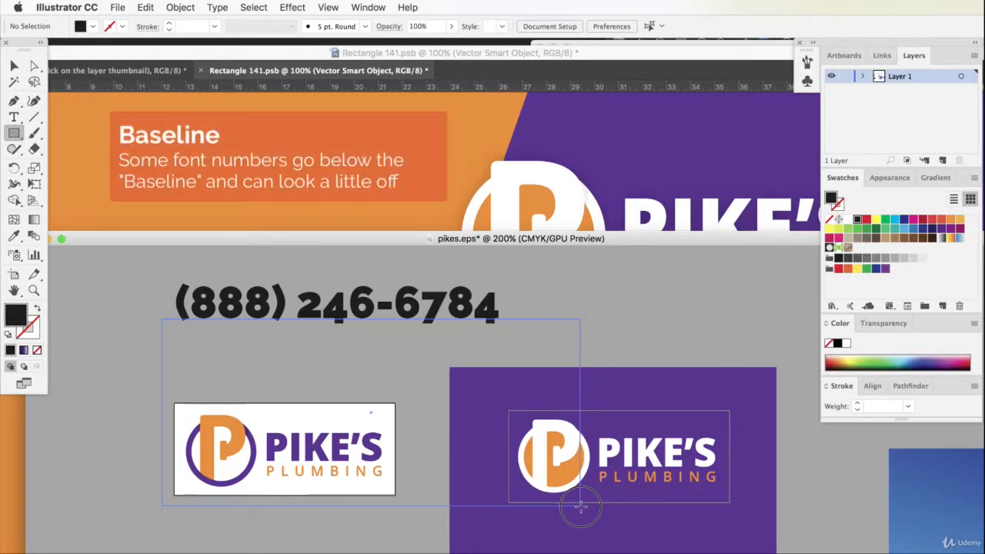
{"action": "left_click_drag", "start_coordinate": [580, 506], "coordinate": [580, 506]}
{"action": "left_click", "coordinate": [14, 66]}
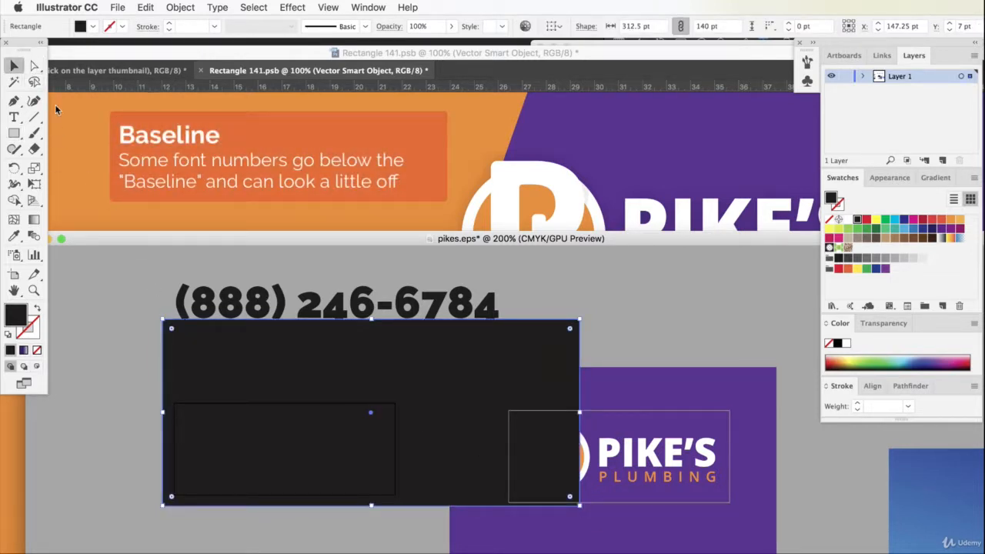
{"action": "key", "text": "Delete"}
- Change the phone number's font to Open Sans Extrabold
{"action": "left_click", "coordinate": [278, 304]}
{"action": "left_click", "coordinate": [489, 27]}
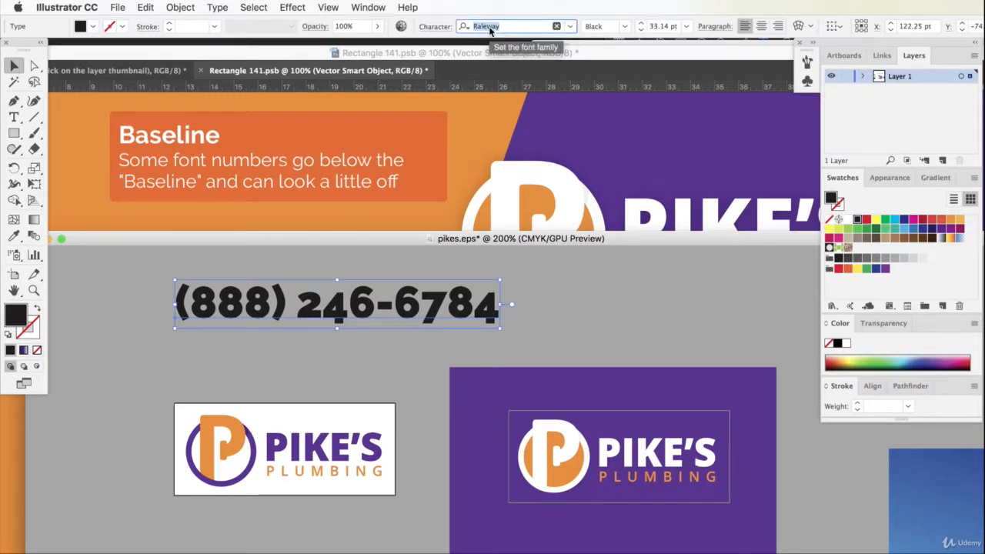
{"action": "type", "text": "open"}
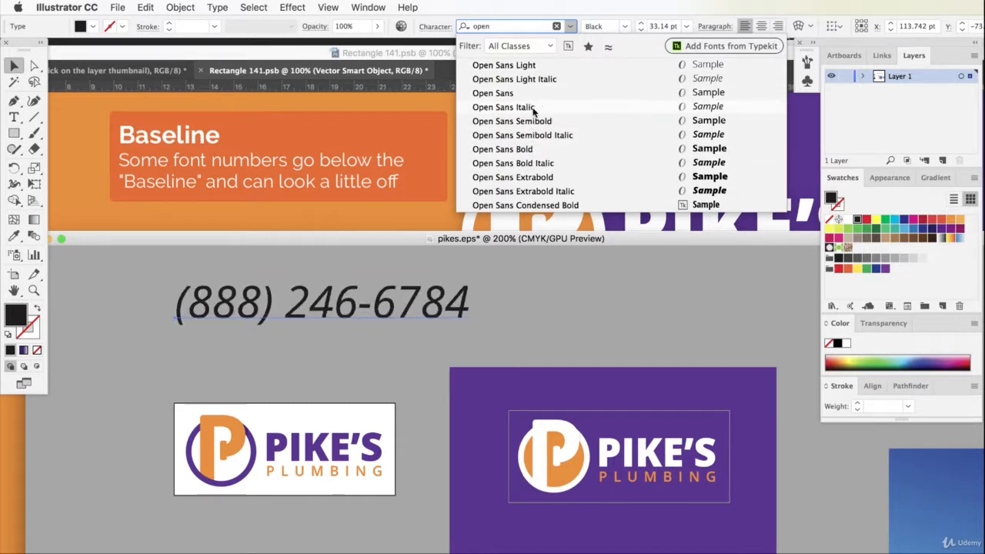
{"action": "left_click", "coordinate": [529, 184]}
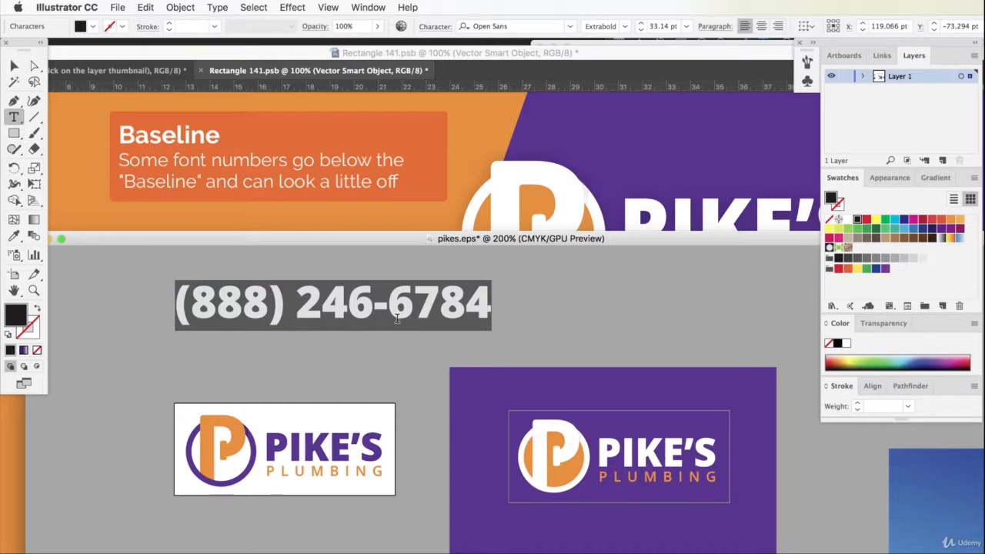
- Switch to Photoshop, paste the phone number as text into the van design, and enlarge it to about 133 pt below the logo
{"action": "left_click", "coordinate": [395, 217]}
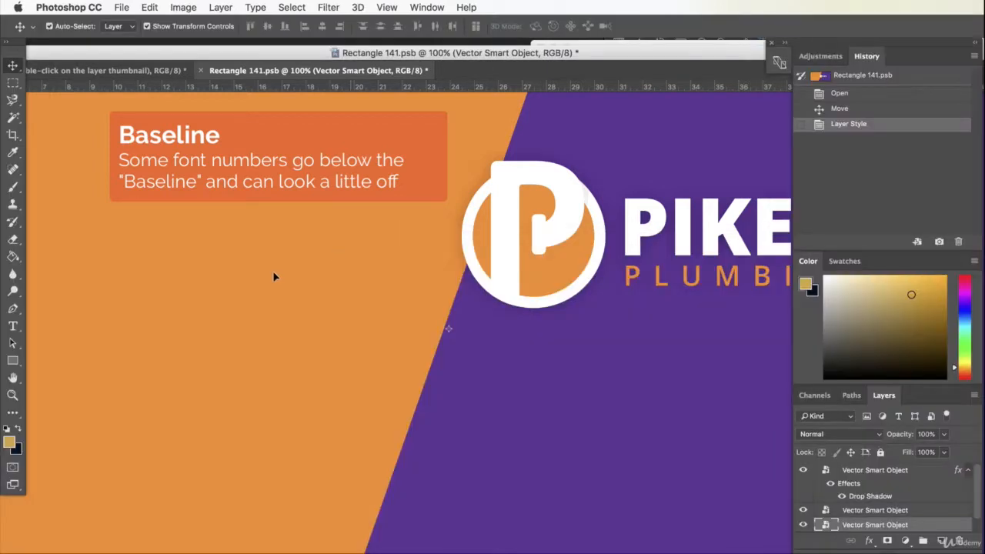
{"action": "left_click", "coordinate": [13, 327]}
{"action": "left_click", "coordinate": [216, 332]}
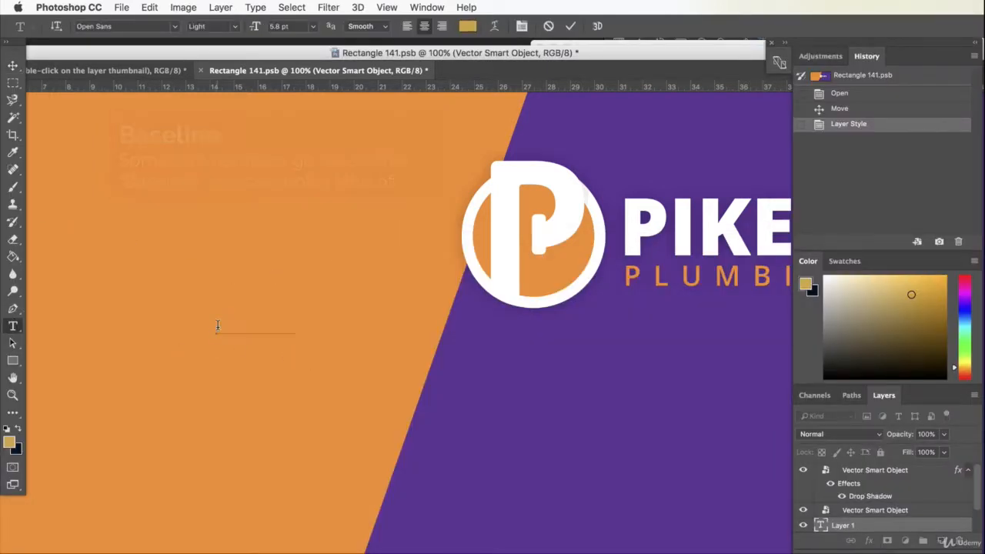
{"action": "left_click", "coordinate": [13, 64]}
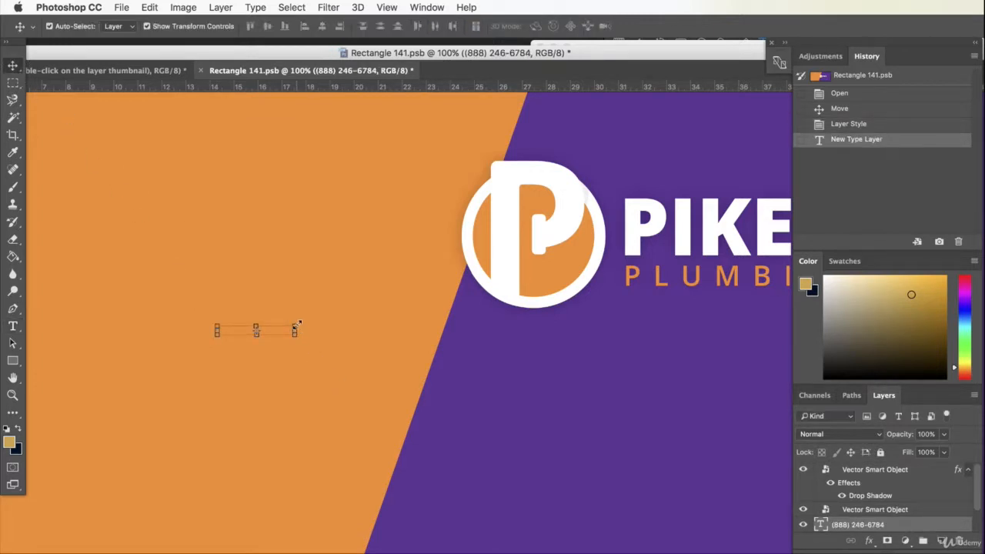
{"action": "left_click_drag", "start_coordinate": [300, 323], "coordinate": [533, 240]}
{"action": "left_click_drag", "start_coordinate": [411, 314], "coordinate": [612, 406]}
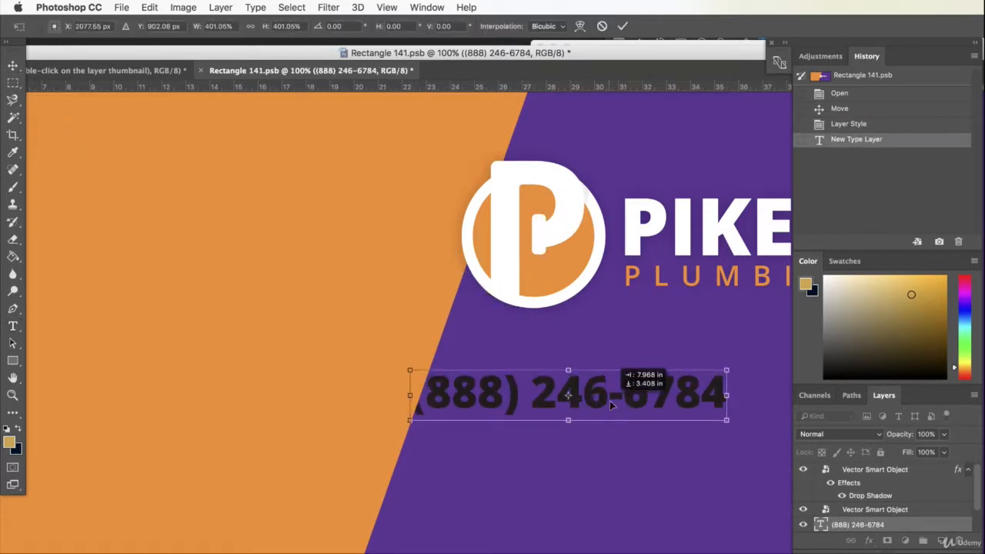
{"action": "key", "text": "Return"}
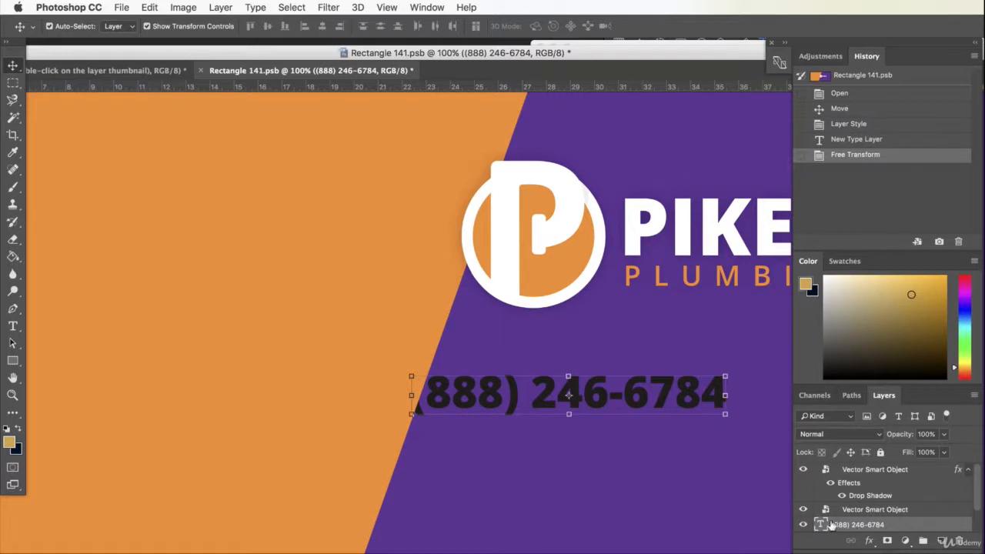
- Recolour the phone number text to match the orange of the design's background
{"action": "double_click", "coordinate": [822, 524]}
{"action": "left_click", "coordinate": [467, 26]}
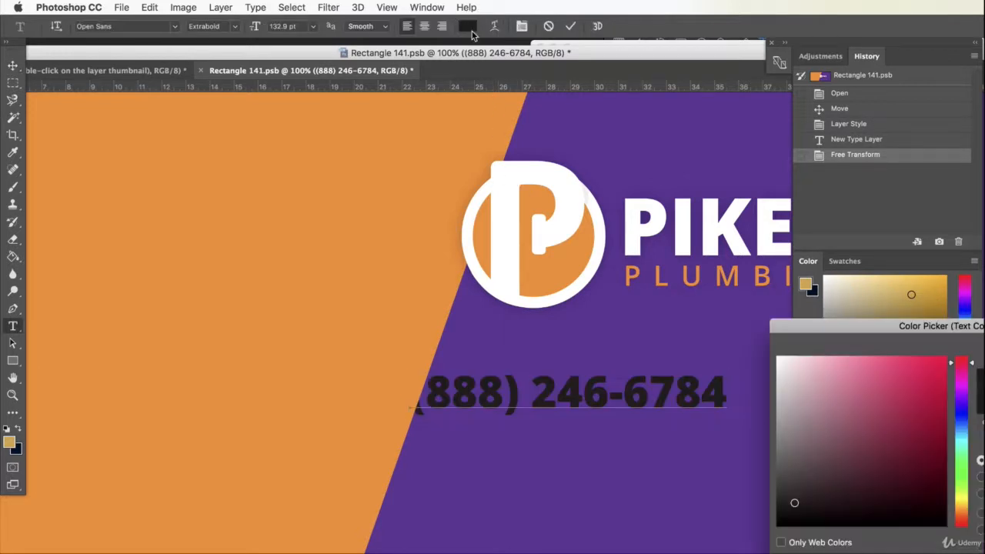
{"action": "left_click", "coordinate": [301, 257]}
{"action": "key", "text": "Return"}
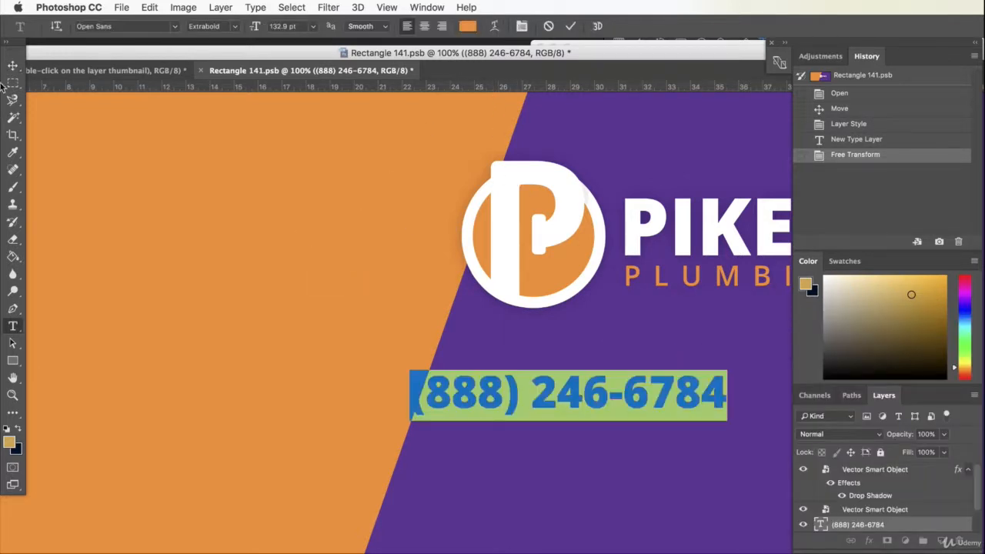
{"action": "left_click", "coordinate": [12, 65]}
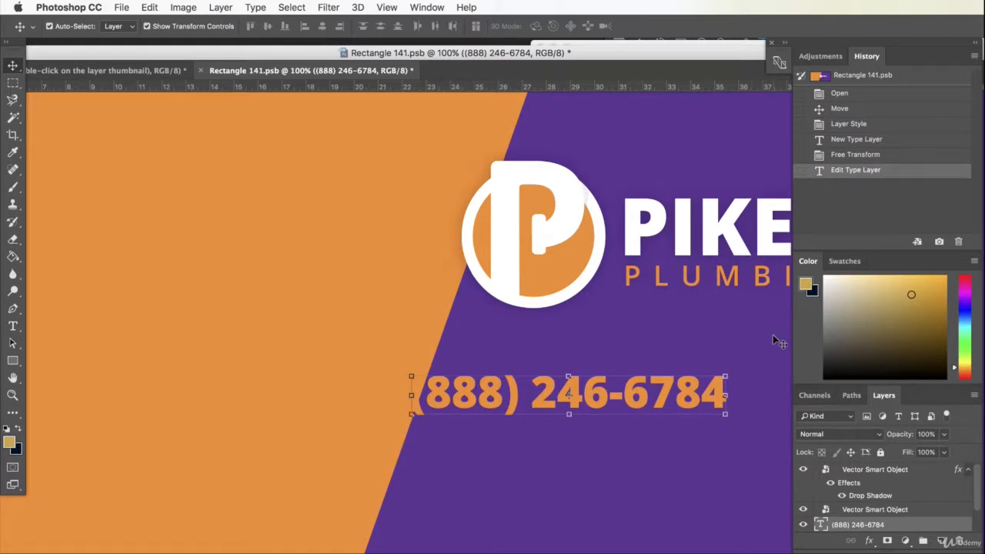
- Move the orange phone number fully onto the purple area beneath the logo, and save and close the Rectangle 141.psb artwork
{"action": "left_click_drag", "start_coordinate": [662, 408], "coordinate": [777, 394]}
{"action": "left_click", "coordinate": [694, 321]}
{"action": "left_click", "coordinate": [200, 70]}
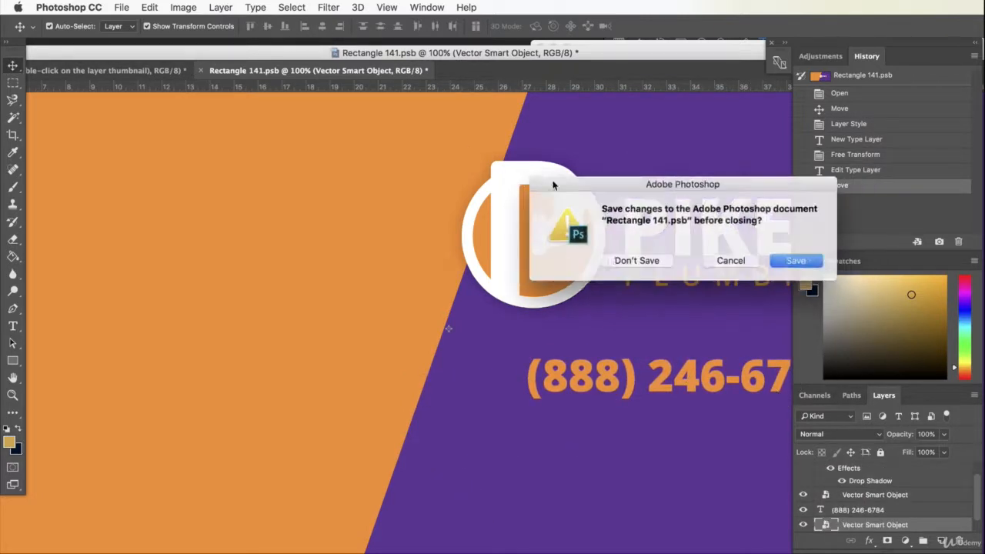
{"action": "left_click", "coordinate": [792, 261]}
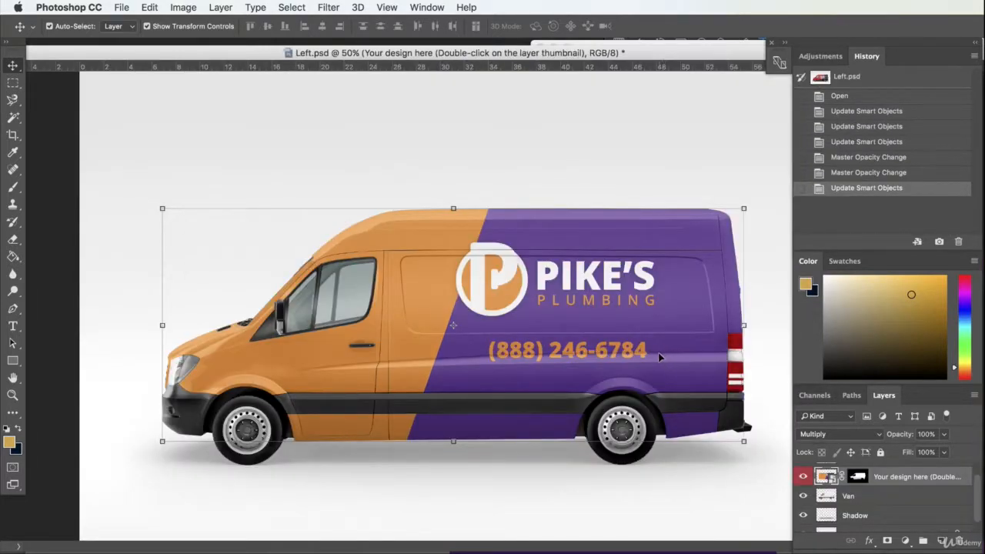
{"action": "left_click", "coordinate": [588, 111]}
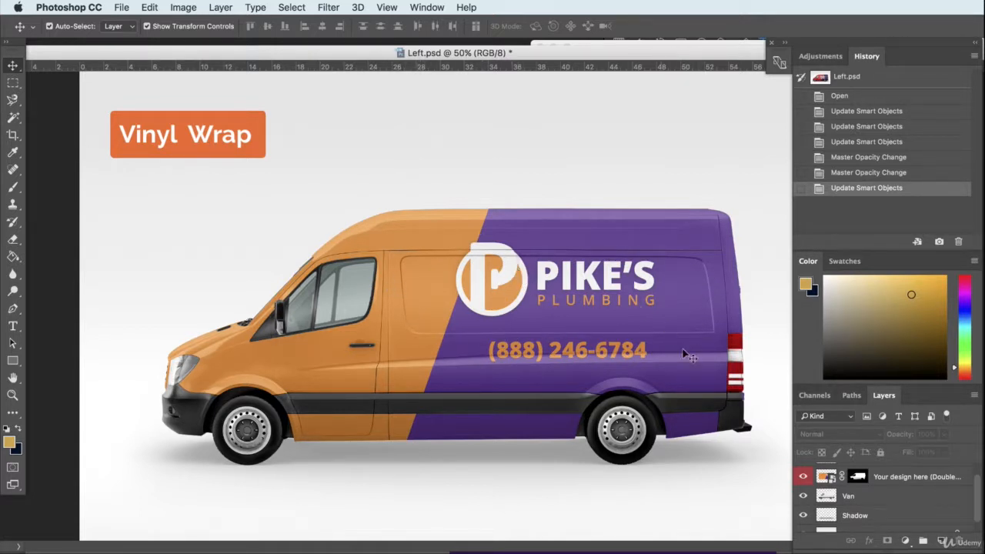
- Examine how the design, Van and Shadow layers build up the mockup by switching their visibility off and on
{"action": "left_click", "coordinate": [823, 478]}
{"action": "left_click", "coordinate": [803, 477]}
{"action": "left_click", "coordinate": [803, 477]}
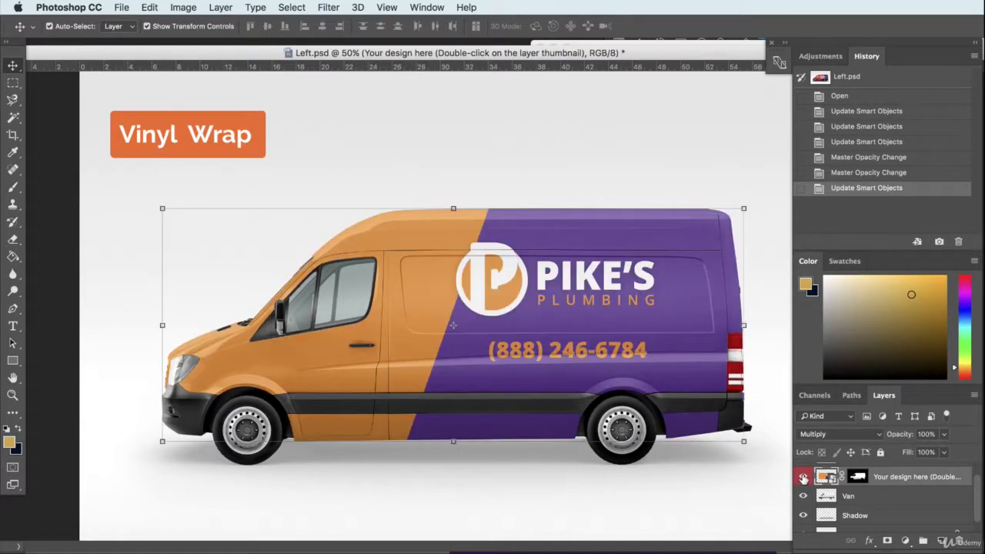
{"action": "left_click", "coordinate": [803, 496]}
{"action": "left_click", "coordinate": [803, 497]}
{"action": "left_click", "coordinate": [804, 496]}
{"action": "left_click", "coordinate": [804, 497]}
{"action": "scroll", "coordinate": [804, 501], "scroll_direction": "down", "scroll_amount": 1}
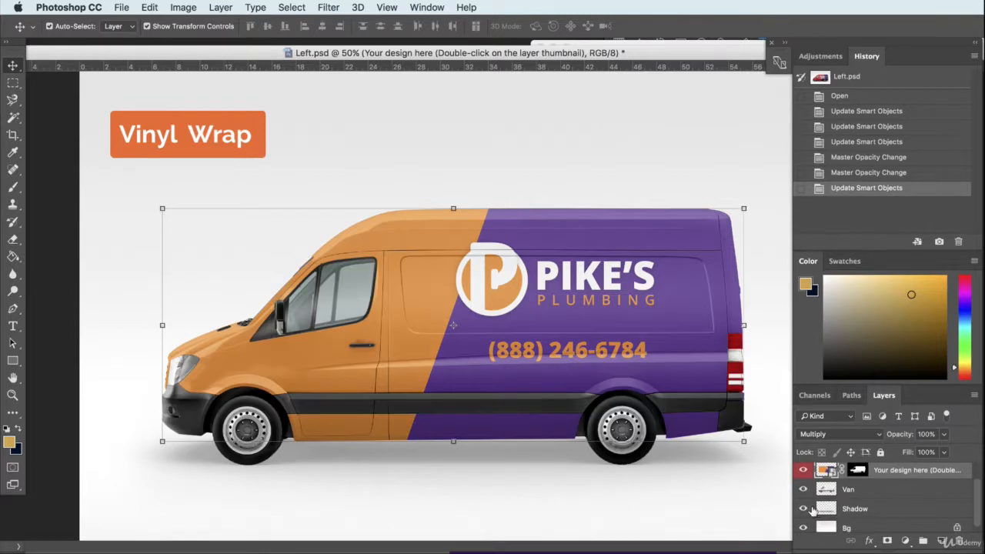
{"action": "left_click", "coordinate": [804, 510]}
{"action": "left_click", "coordinate": [804, 510]}
{"action": "scroll", "coordinate": [804, 510], "scroll_direction": "down", "scroll_amount": 1}
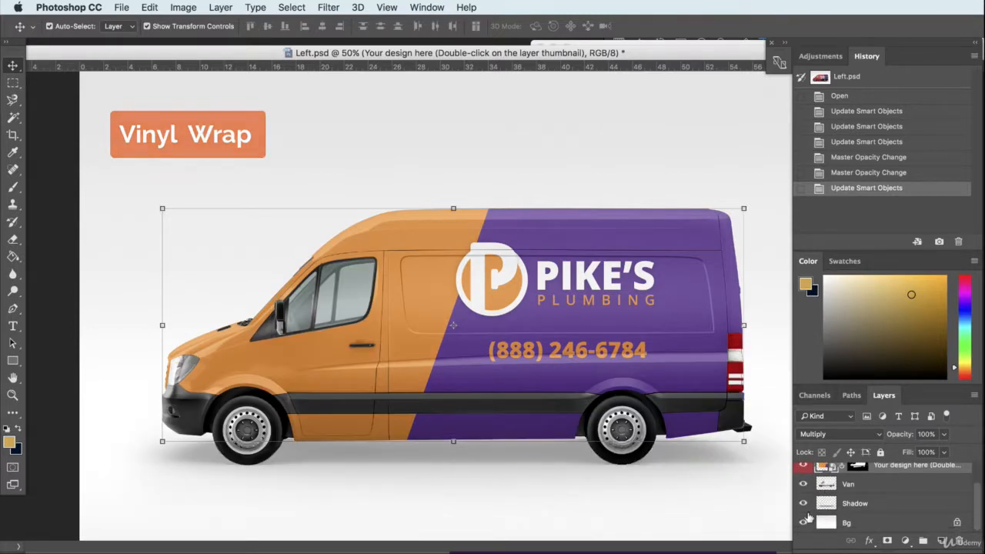
{"action": "left_click", "coordinate": [803, 485]}
{"action": "left_click", "coordinate": [803, 484]}
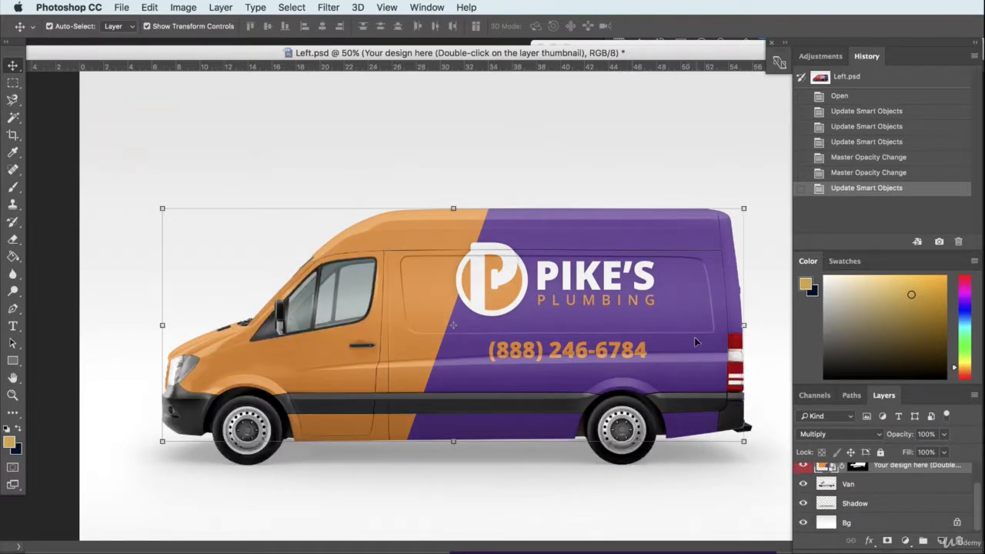
{"action": "left_click", "coordinate": [773, 308]}
{"action": "left_click", "coordinate": [585, 349]}
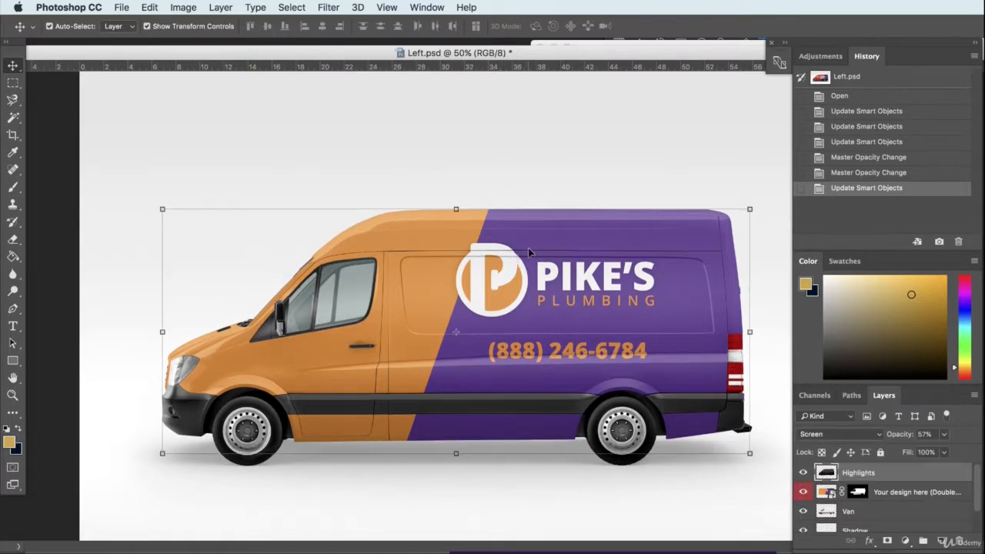
- Shift the logo about 2 in and the phone number slightly to the right in the design artwork, and save and close it
{"action": "double_click", "coordinate": [826, 492]}
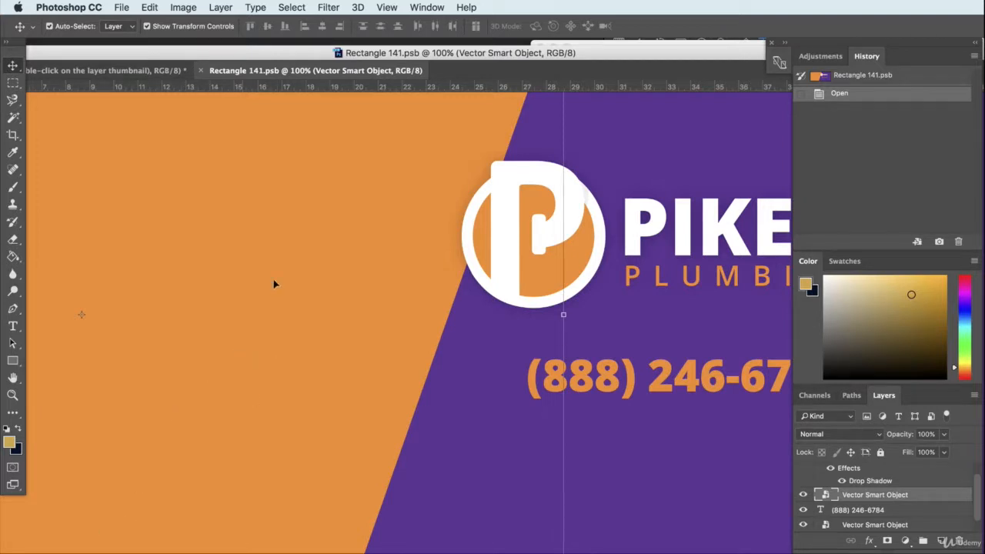
{"action": "left_click_drag", "start_coordinate": [544, 67], "coordinate": [384, 69]}
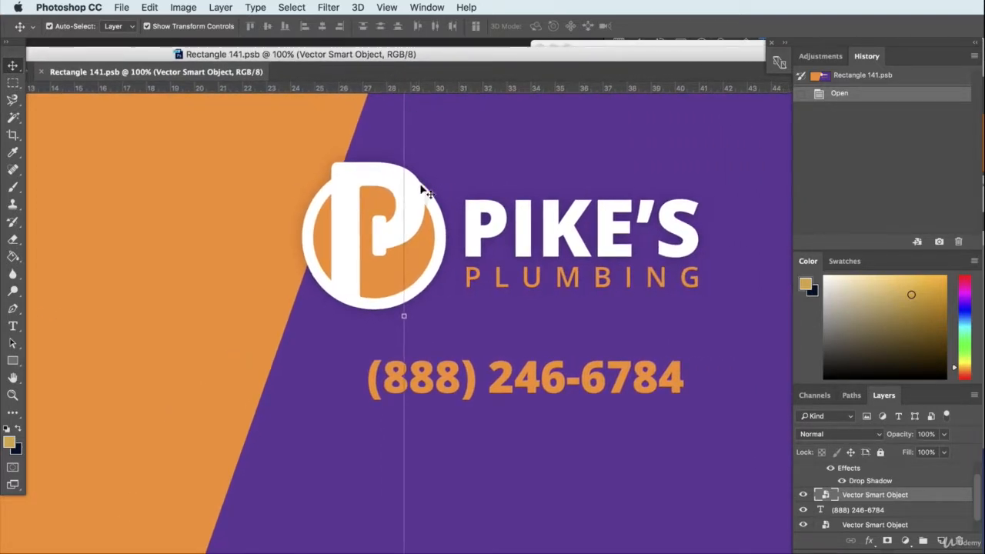
{"action": "left_click_drag", "start_coordinate": [536, 382], "coordinate": [557, 386]}
{"action": "left_click_drag", "start_coordinate": [451, 220], "coordinate": [499, 224]}
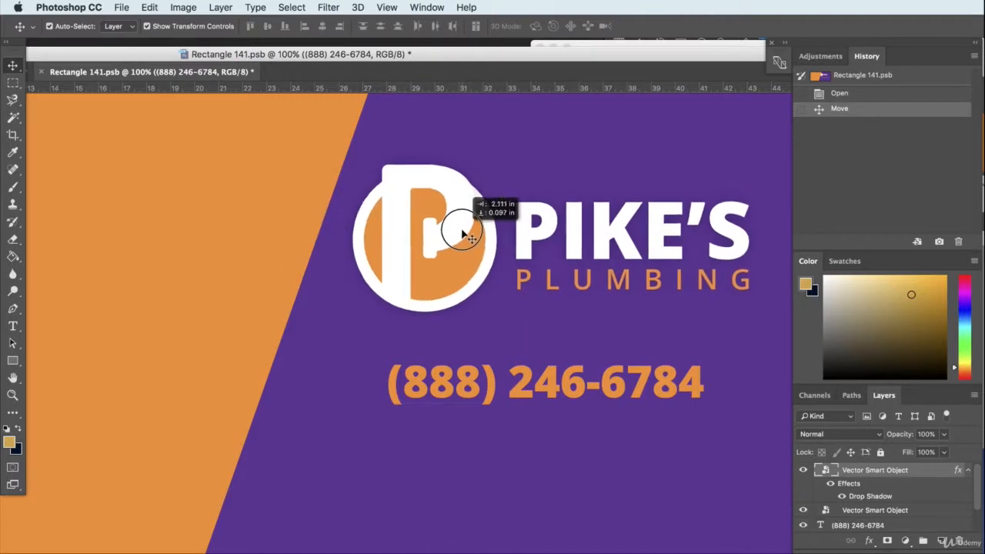
{"action": "left_click_drag", "start_coordinate": [456, 384], "coordinate": [462, 376]}
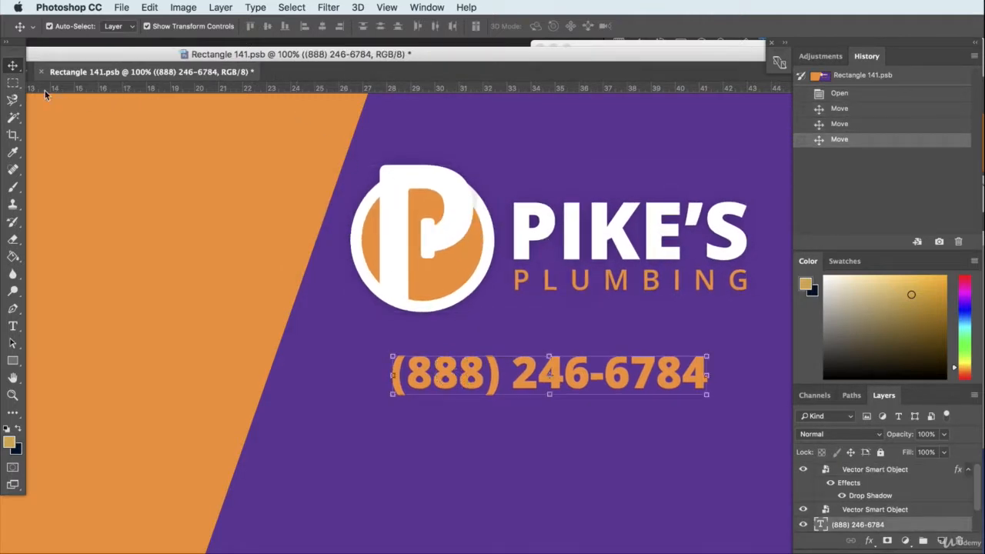
{"action": "left_click", "coordinate": [40, 72]}
{"action": "left_click", "coordinate": [795, 258]}
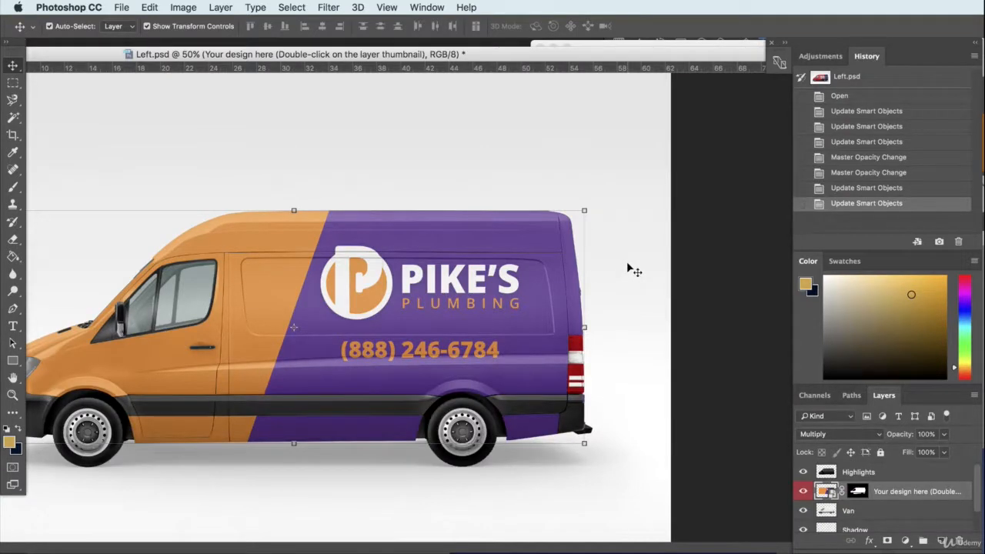
- Extend the orange shape further right behind the logo, nudge the phone number right and down, and save and close the artwork
{"action": "double_click", "coordinate": [826, 491]}
{"action": "left_click_drag", "start_coordinate": [254, 233], "coordinate": [308, 238]}
{"action": "mouse_move", "coordinate": [622, 363]}
{"action": "left_mouse_down"}
{"action": "mouse_move", "coordinate": [642, 361]}
{"action": "mouse_move", "coordinate": [639, 371]}
{"action": "left_mouse_up"}
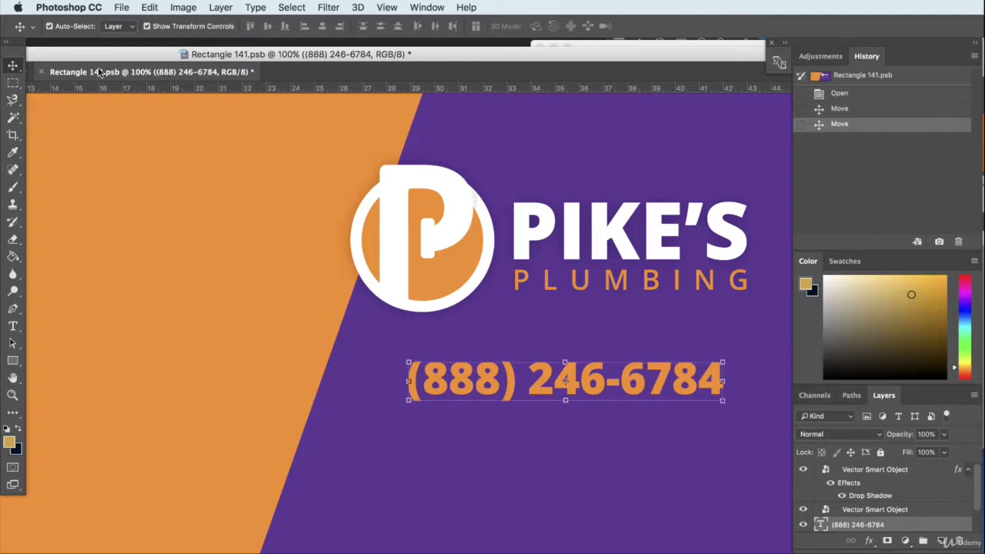
{"action": "left_click", "coordinate": [41, 71]}
{"action": "left_click", "coordinate": [792, 261]}
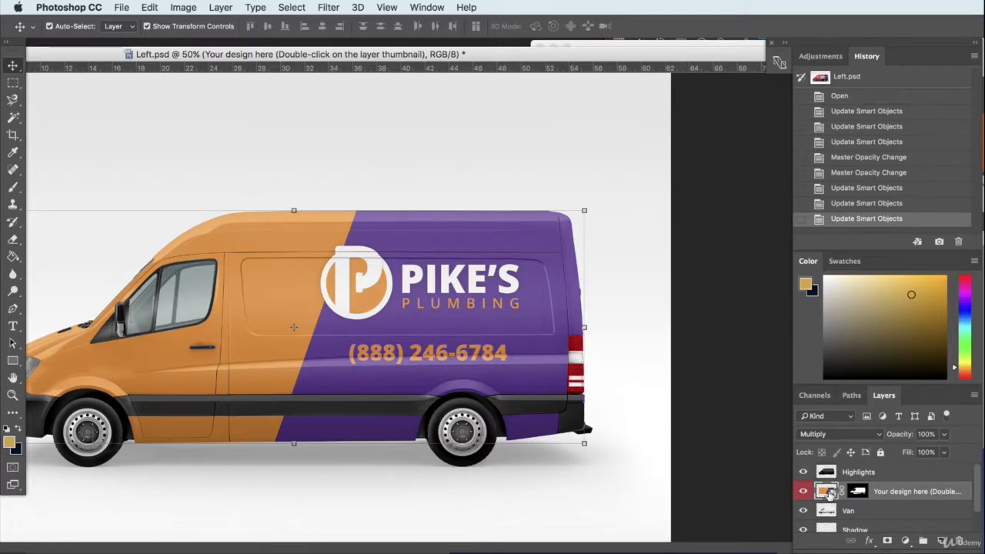
- Reopen the van design artwork, duplicate the purple background layer, and place the copy at the top of the layer stack
{"action": "double_click", "coordinate": [828, 491]}
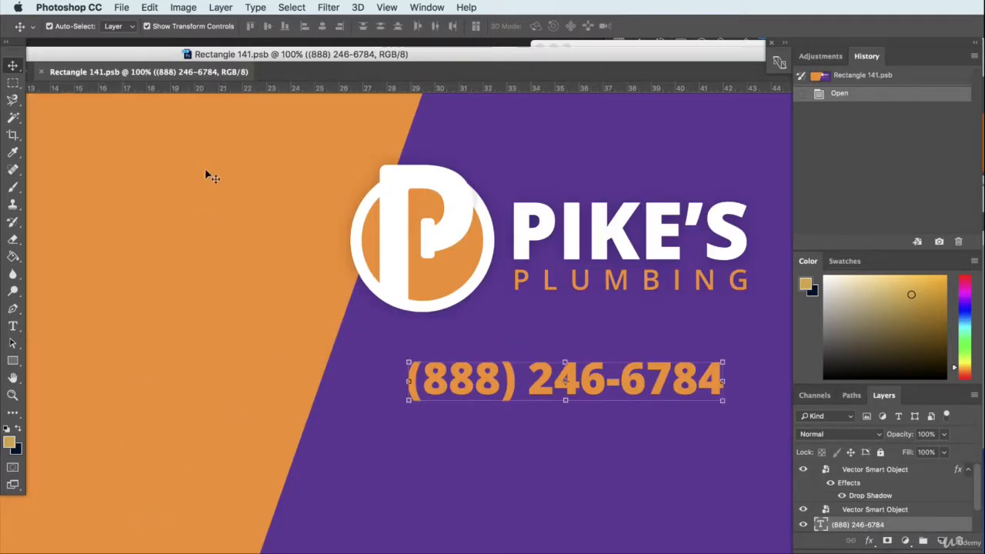
{"action": "left_click", "coordinate": [223, 169]}
{"action": "left_click_drag", "start_coordinate": [156, 49], "coordinate": [455, 40]}
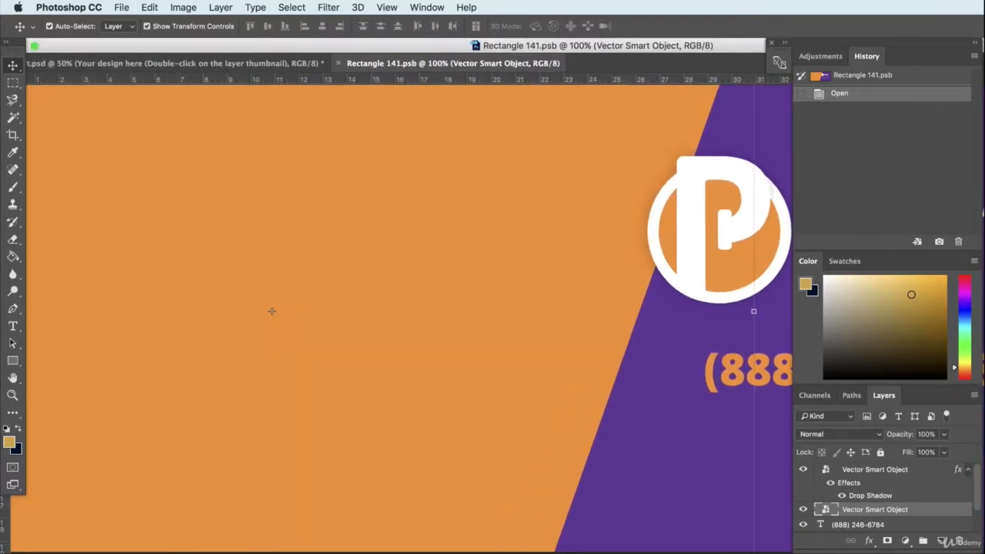
{"action": "key", "text": "super+minus"}
{"action": "key", "text": "super+minus"}
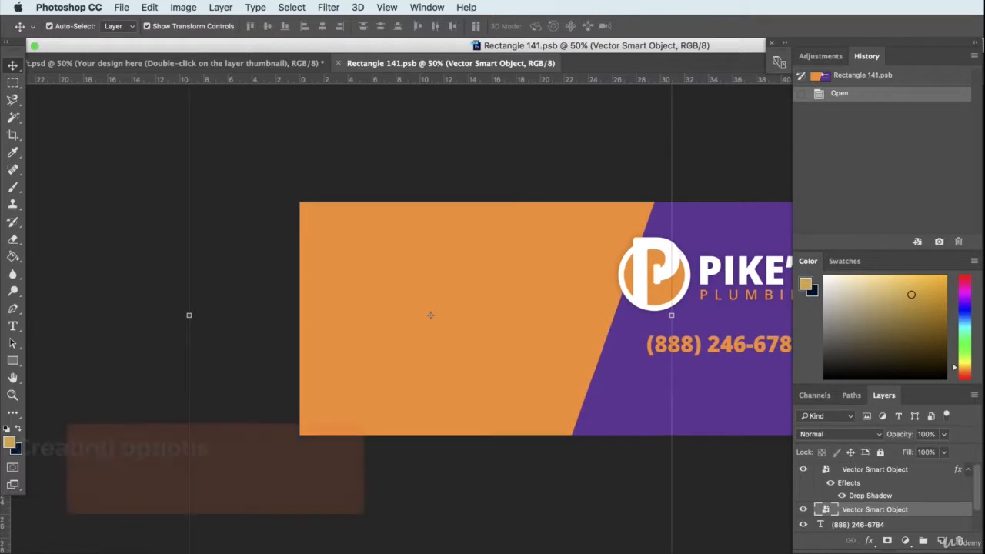
{"action": "left_click_drag", "start_coordinate": [432, 315], "coordinate": [270, 306]}
{"action": "left_click_drag", "start_coordinate": [855, 540], "coordinate": [851, 550]}
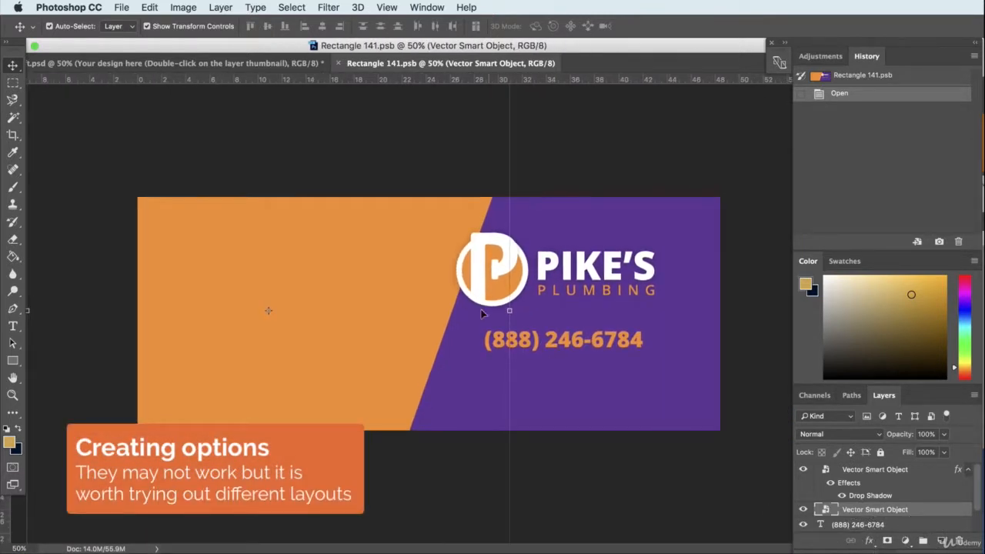
{"action": "left_click", "coordinate": [586, 228]}
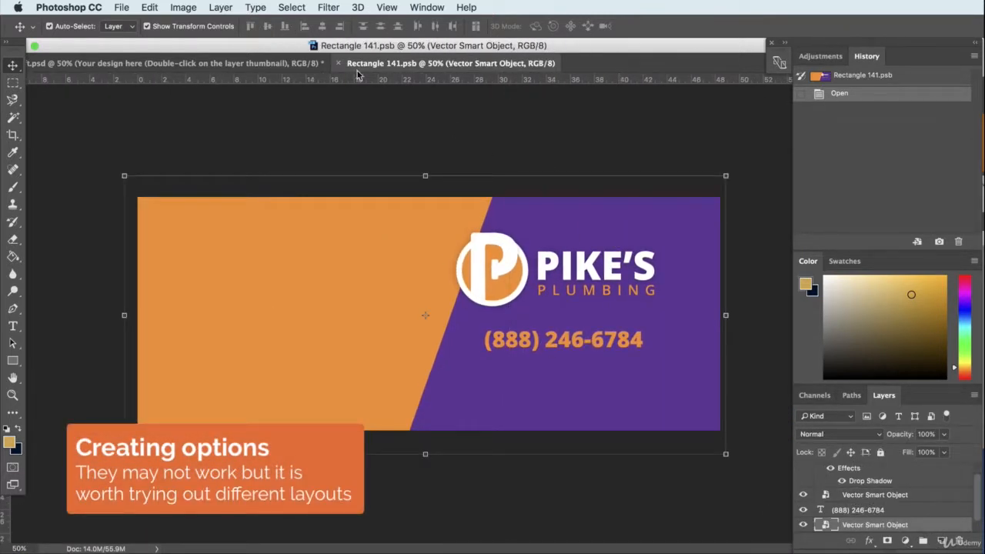
{"action": "left_click", "coordinate": [220, 7]}
{"action": "left_click", "coordinate": [241, 60]}
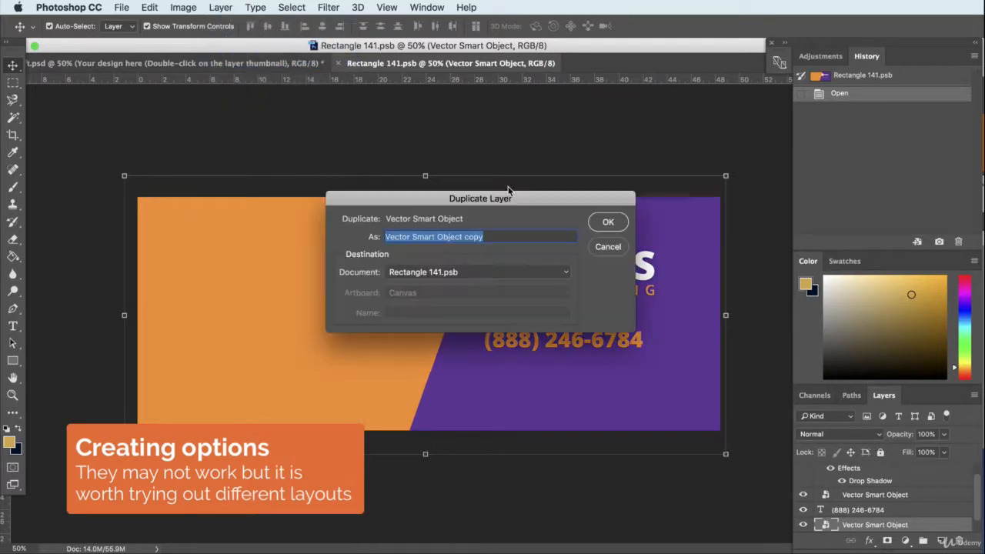
{"action": "left_click", "coordinate": [608, 222]}
{"action": "left_click_drag", "start_coordinate": [939, 526], "coordinate": [924, 471]}
- Move and rotate the purple copy to form a slanted panel across the left end of the design
{"action": "left_click_drag", "start_coordinate": [616, 254], "coordinate": [225, 254]}
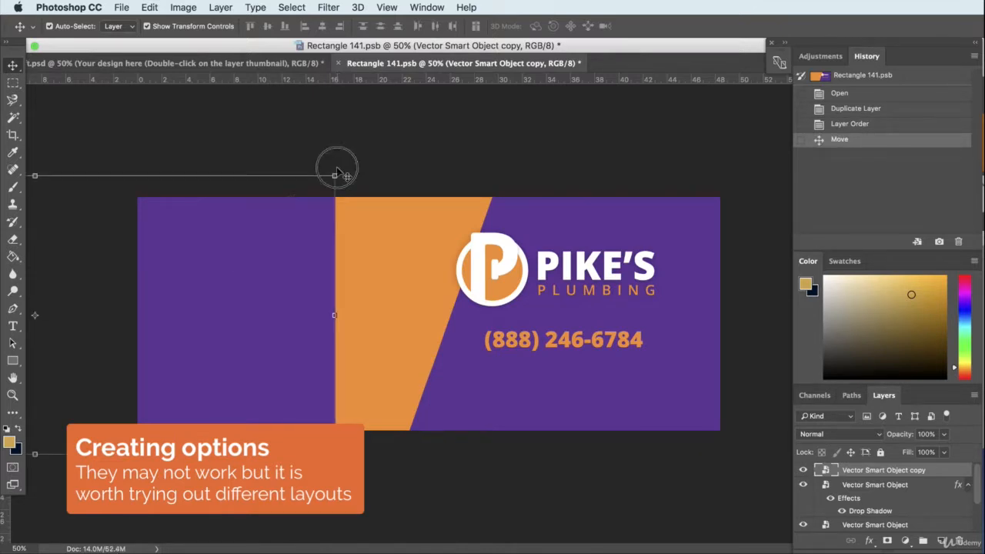
{"action": "left_click_drag", "start_coordinate": [334, 165], "coordinate": [208, 161]}
{"action": "left_click_drag", "start_coordinate": [244, 254], "coordinate": [183, 352]}
{"action": "left_click_drag", "start_coordinate": [151, 204], "coordinate": [177, 160]}
{"action": "key", "text": "Return"}
{"action": "left_click_drag", "start_coordinate": [210, 334], "coordinate": [176, 343]}
- Duplicate the orange shape's layer within the same document
{"action": "left_click", "coordinate": [305, 346]}
{"action": "left_click", "coordinate": [249, 7]}
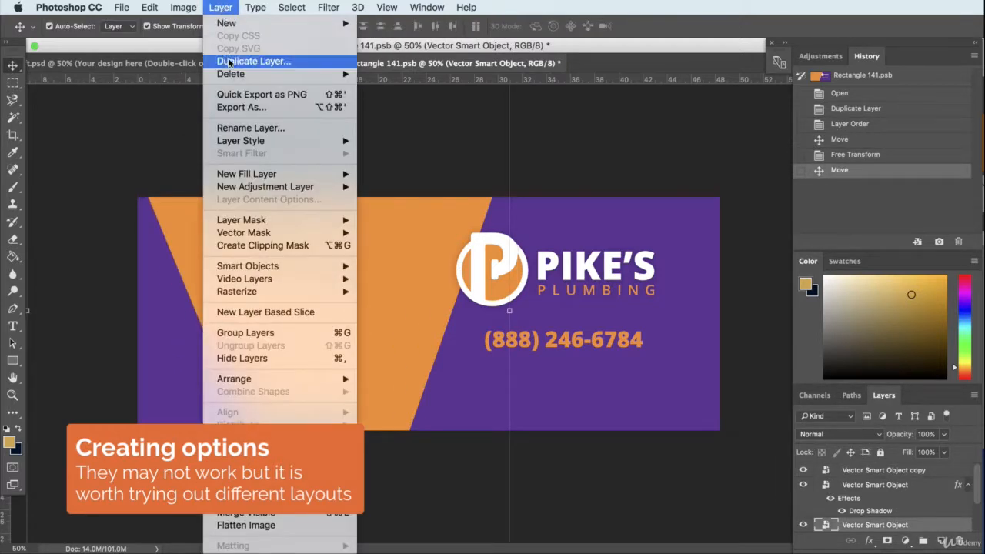
{"action": "left_click", "coordinate": [228, 62]}
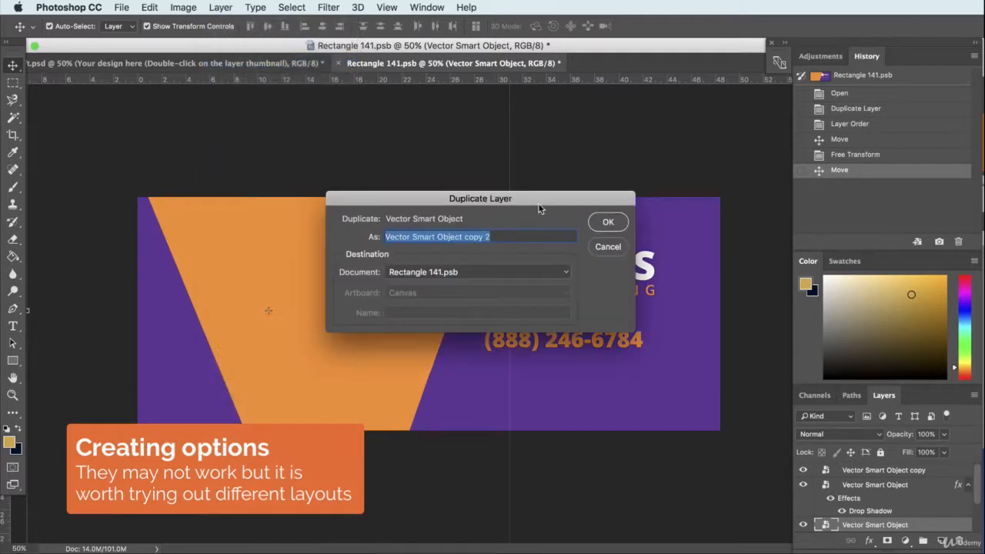
{"action": "left_click", "coordinate": [605, 222]}
- Move and rotate the orange copy to form a slanted panel at the right end, clear of the logo and phone number
{"action": "left_click_drag", "start_coordinate": [634, 262], "coordinate": [666, 266]}
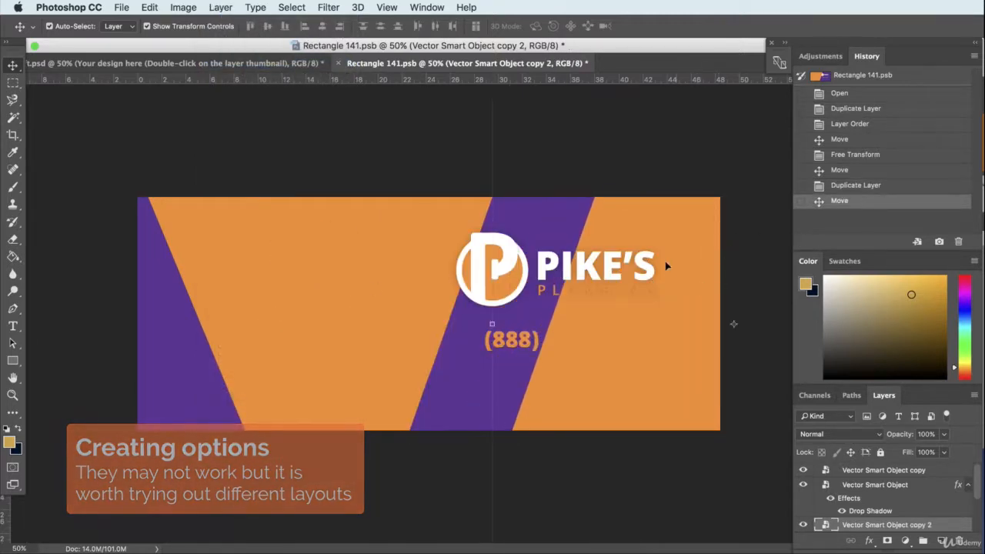
{"action": "left_click_drag", "start_coordinate": [585, 394], "coordinate": [614, 439]}
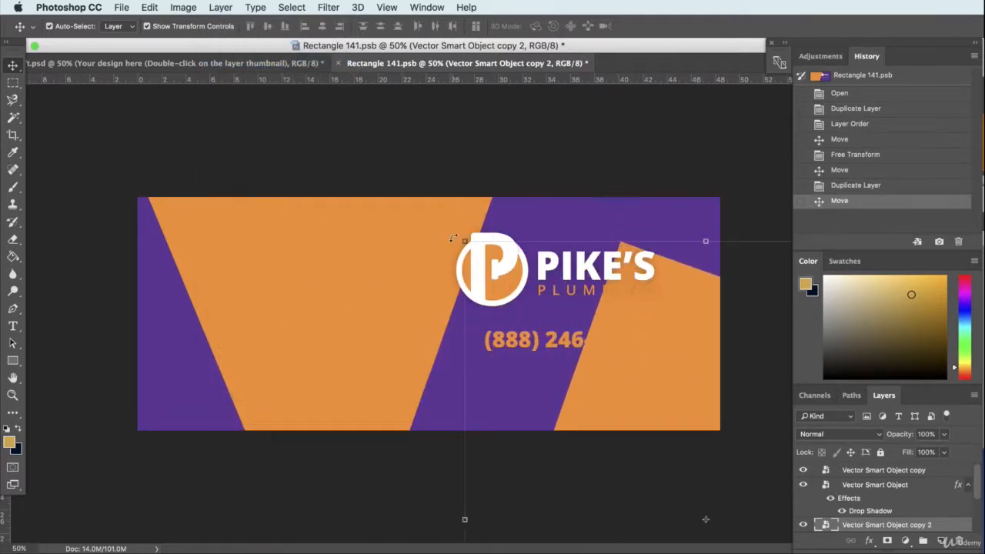
{"action": "left_click_drag", "start_coordinate": [451, 240], "coordinate": [363, 429]}
{"action": "left_click_drag", "start_coordinate": [550, 371], "coordinate": [695, 151]}
{"action": "key", "text": "Return"}
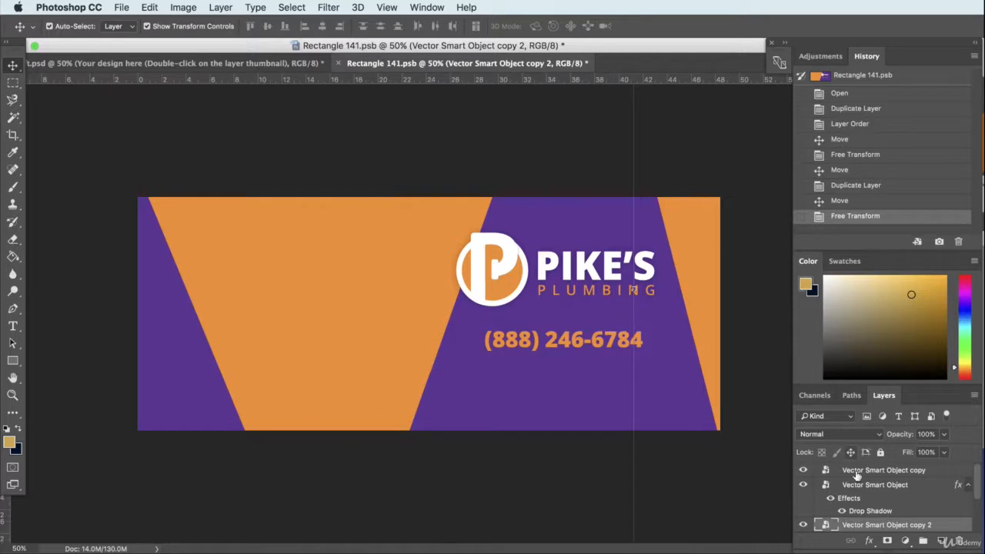
- Save and close the design artwork so the van mockup shows the slanted panels at both ends
{"action": "left_click", "coordinate": [343, 64]}
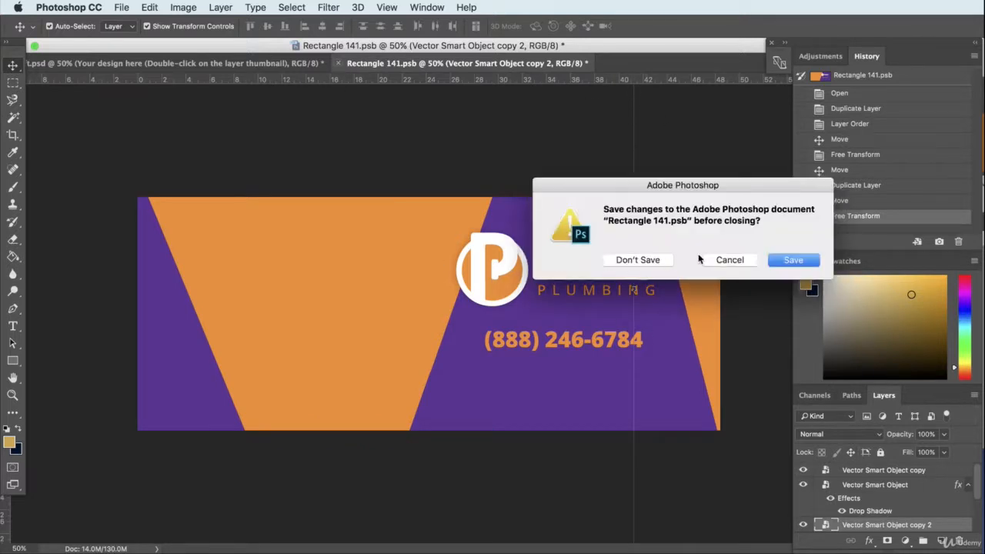
{"action": "left_click", "coordinate": [787, 261]}
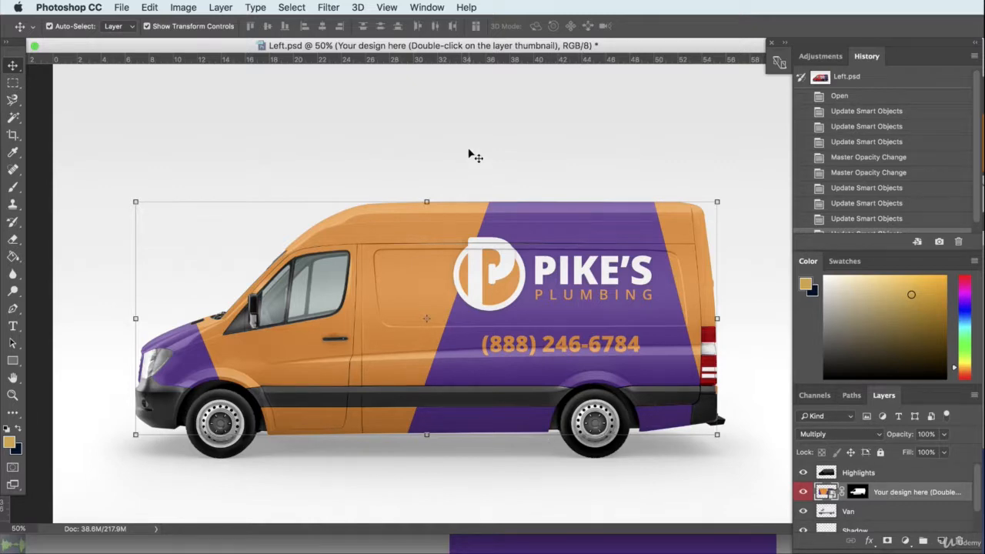
- Reopen the van design artwork and delete the slanted purple panel from its left end
{"action": "double_click", "coordinate": [827, 493]}
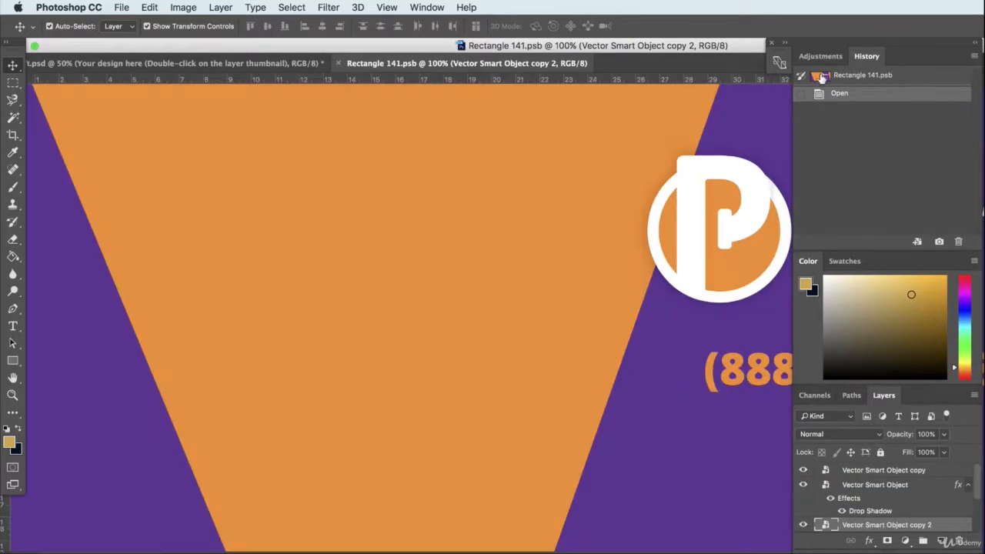
{"action": "left_click", "coordinate": [445, 194]}
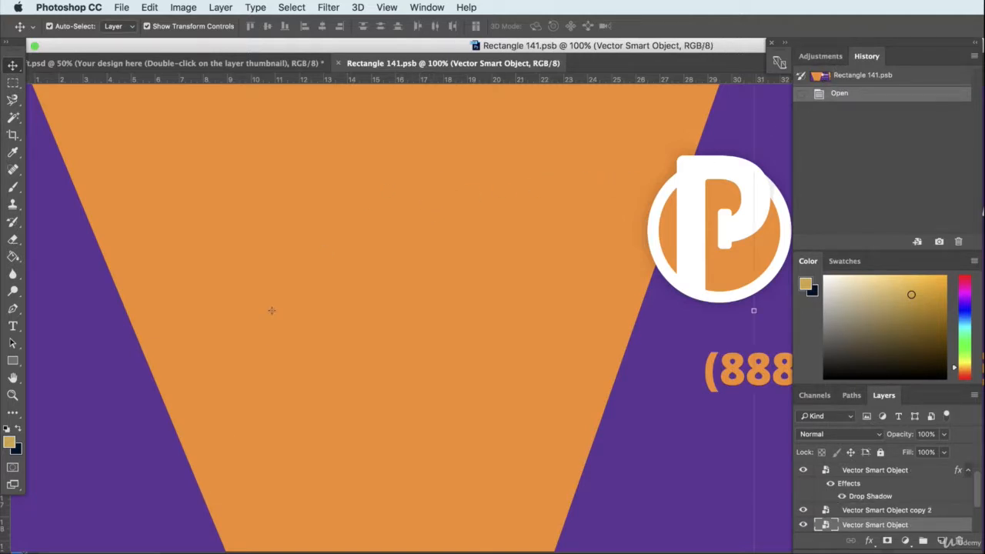
{"action": "key", "text": "super+minus"}
{"action": "key", "text": "super+minus"}
{"action": "left_click", "coordinate": [144, 314]}
{"action": "left_click", "coordinate": [348, 315]}
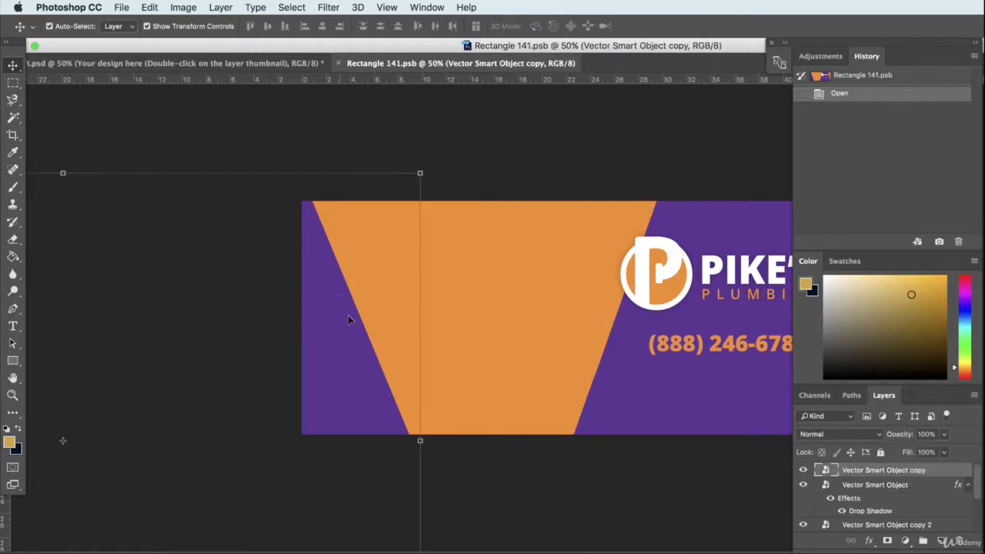
{"action": "left_click_drag", "start_coordinate": [952, 478], "coordinate": [959, 541]}
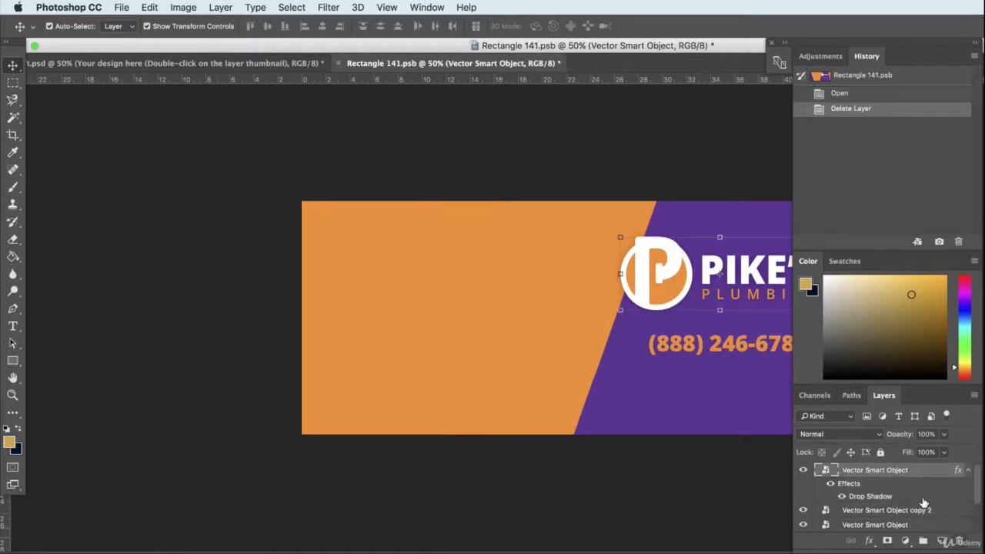
- Delete the slanted orange panel at the right end of the design artwork
{"action": "left_click_drag", "start_coordinate": [614, 51], "coordinate": [422, 60]}
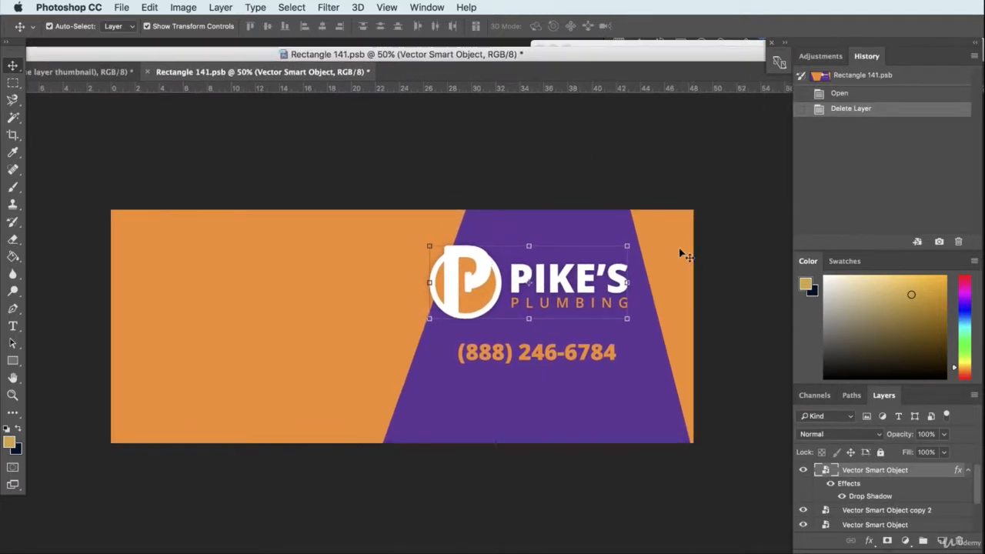
{"action": "left_click", "coordinate": [680, 252]}
{"action": "key", "text": "Delete"}
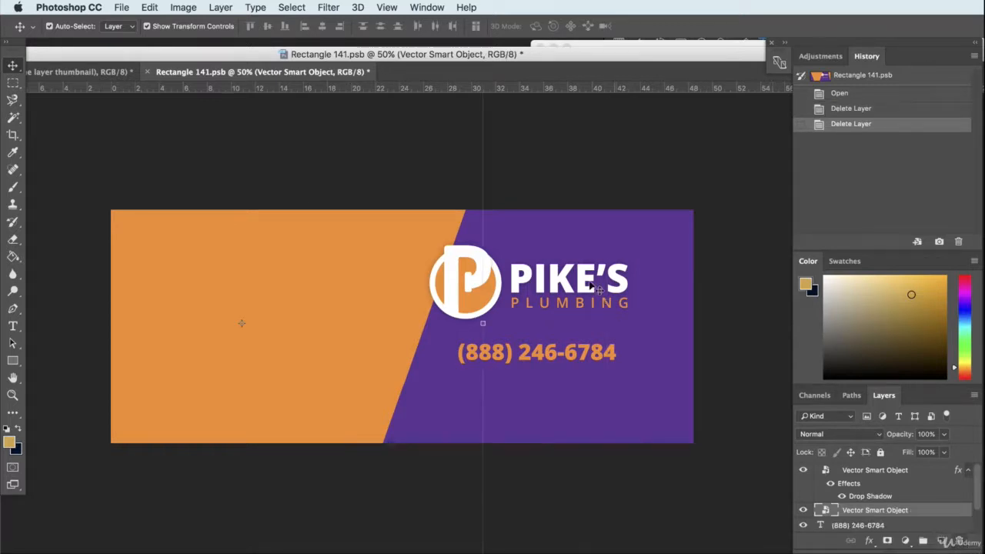
- Save and close the design artwork to update the van mockup with the simpler two-colour layout
{"action": "left_click", "coordinate": [147, 72]}
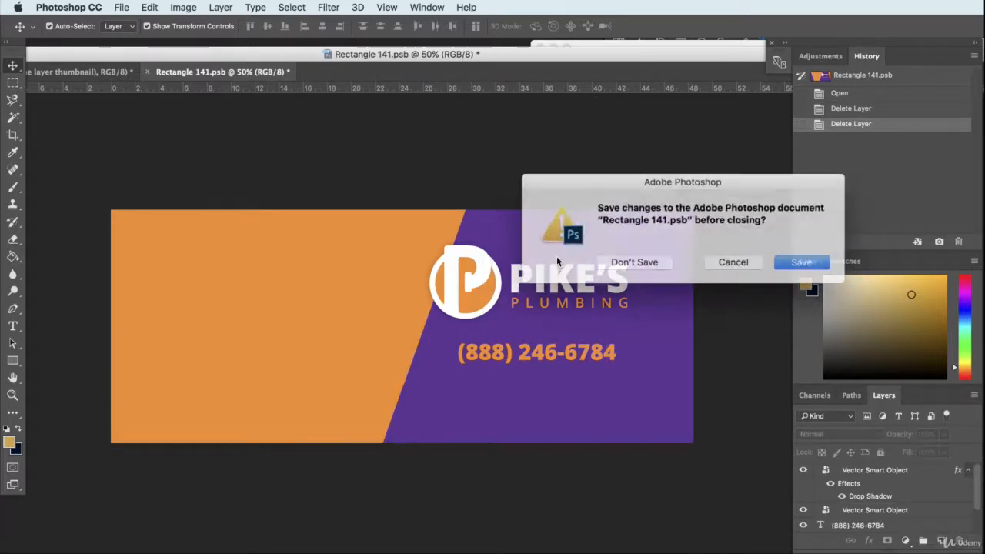
{"action": "left_click", "coordinate": [795, 260]}
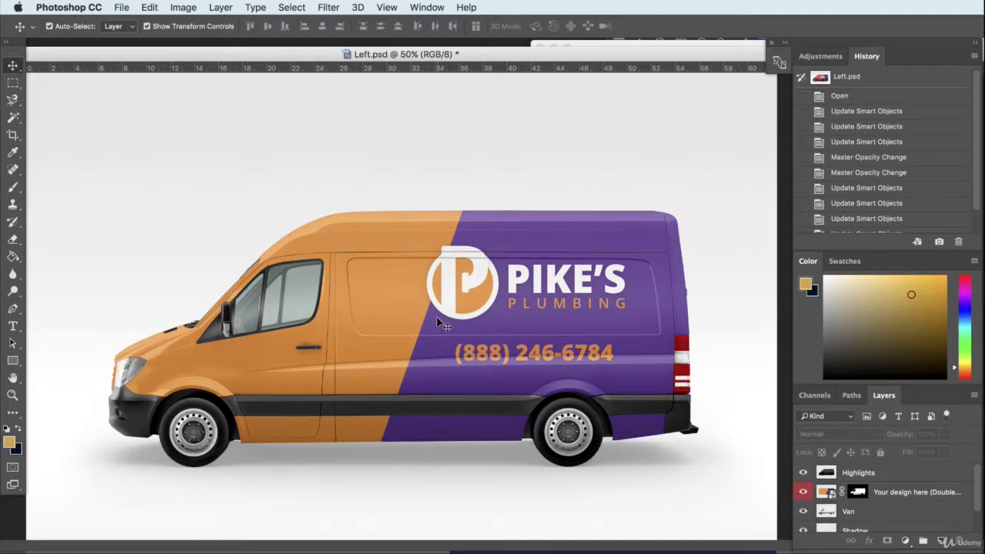
{"action": "left_click_drag", "start_coordinate": [439, 56], "coordinate": [439, 48]}
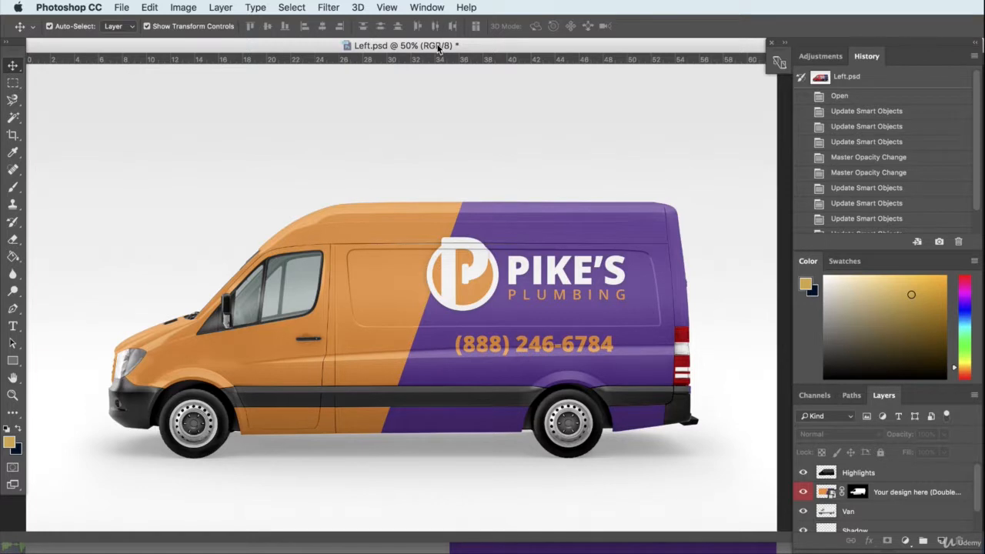